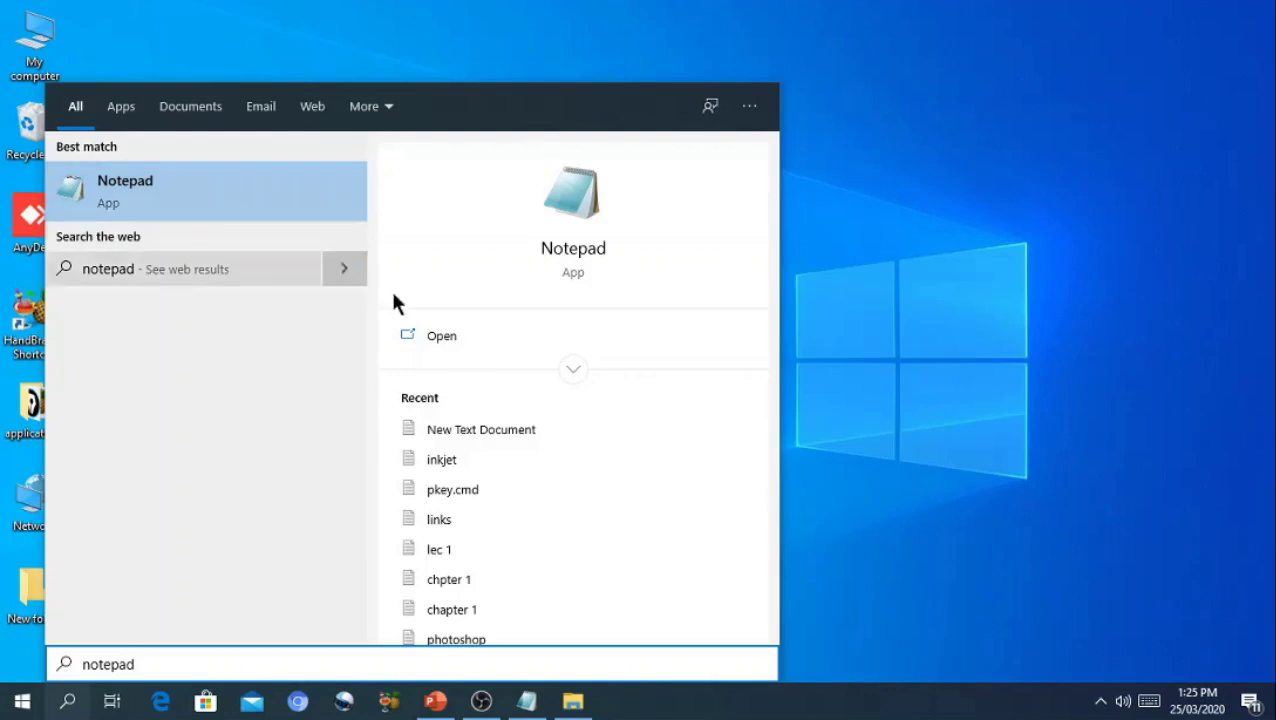
Step: Open Notepad and enter "MAktab Computer science ICS Part 1" on the line below the Insert heading
{"action": "left_click", "coordinate": [448, 335]}
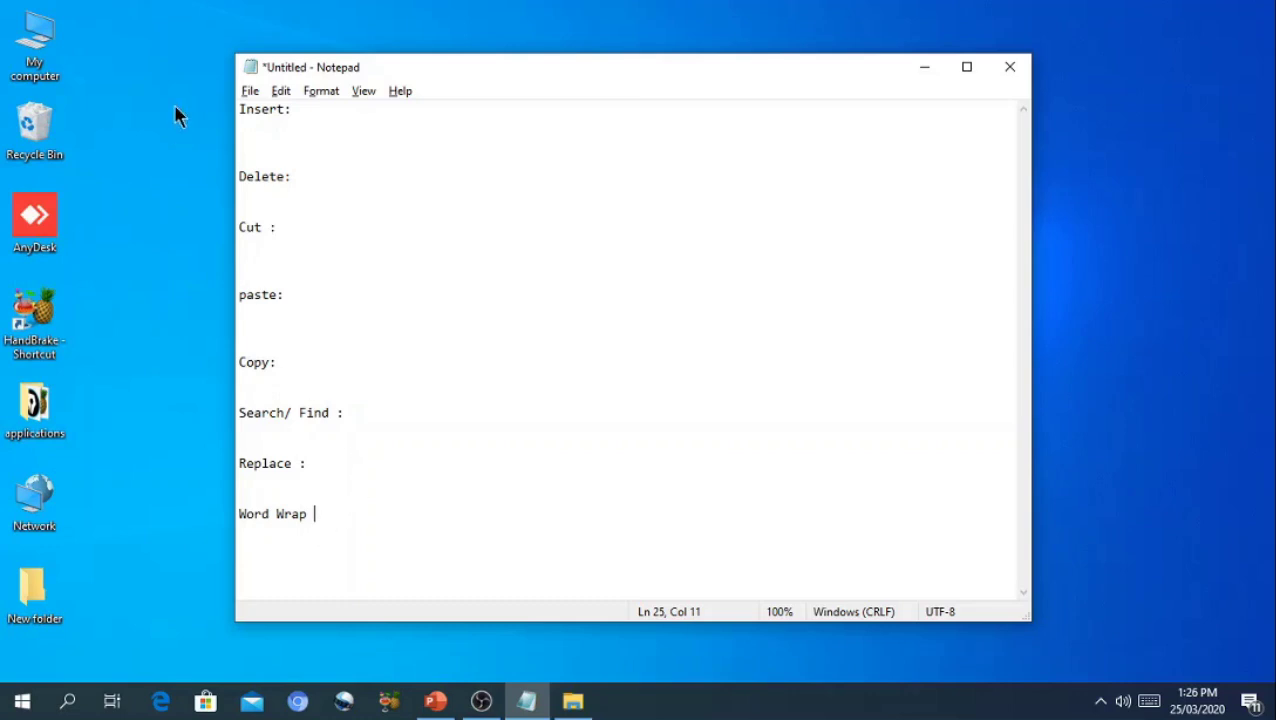
{"action": "left_click", "coordinate": [261, 125]}
{"action": "type", "text": "MAkta"}
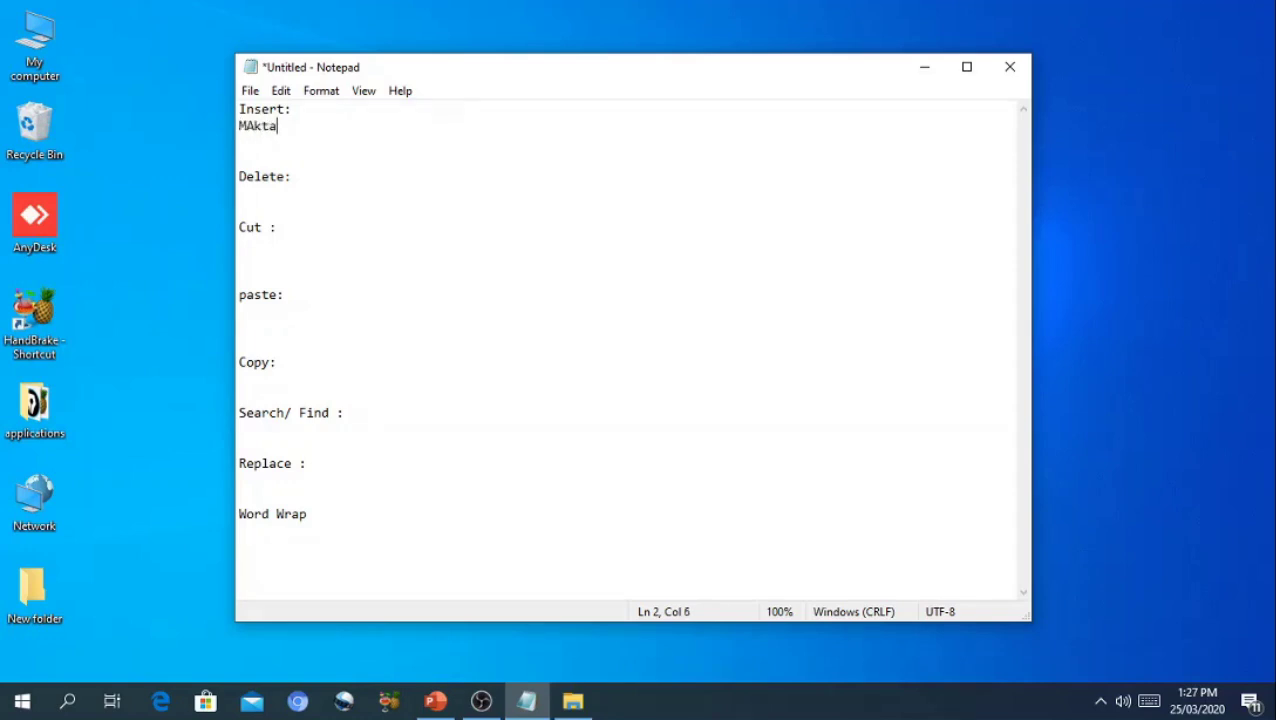
{"action": "type", "text": "b Computer scien"}
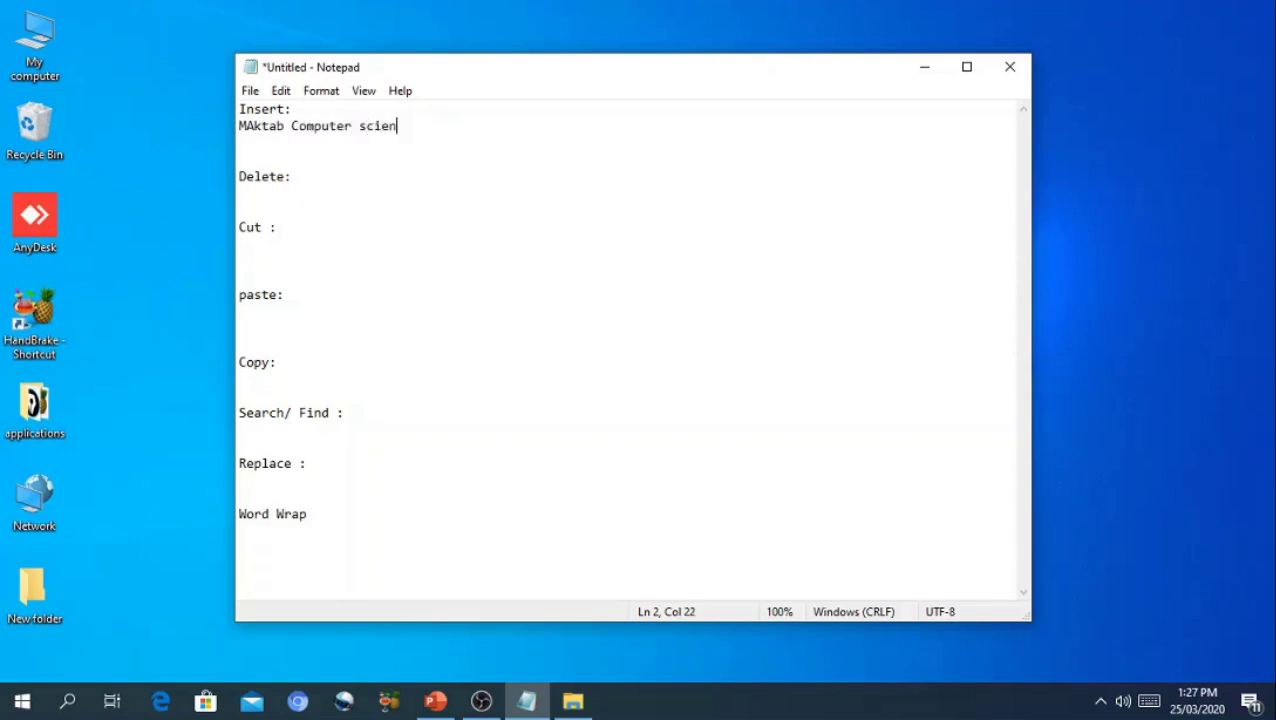
{"action": "type", "text": "ce ICS Part 1"}
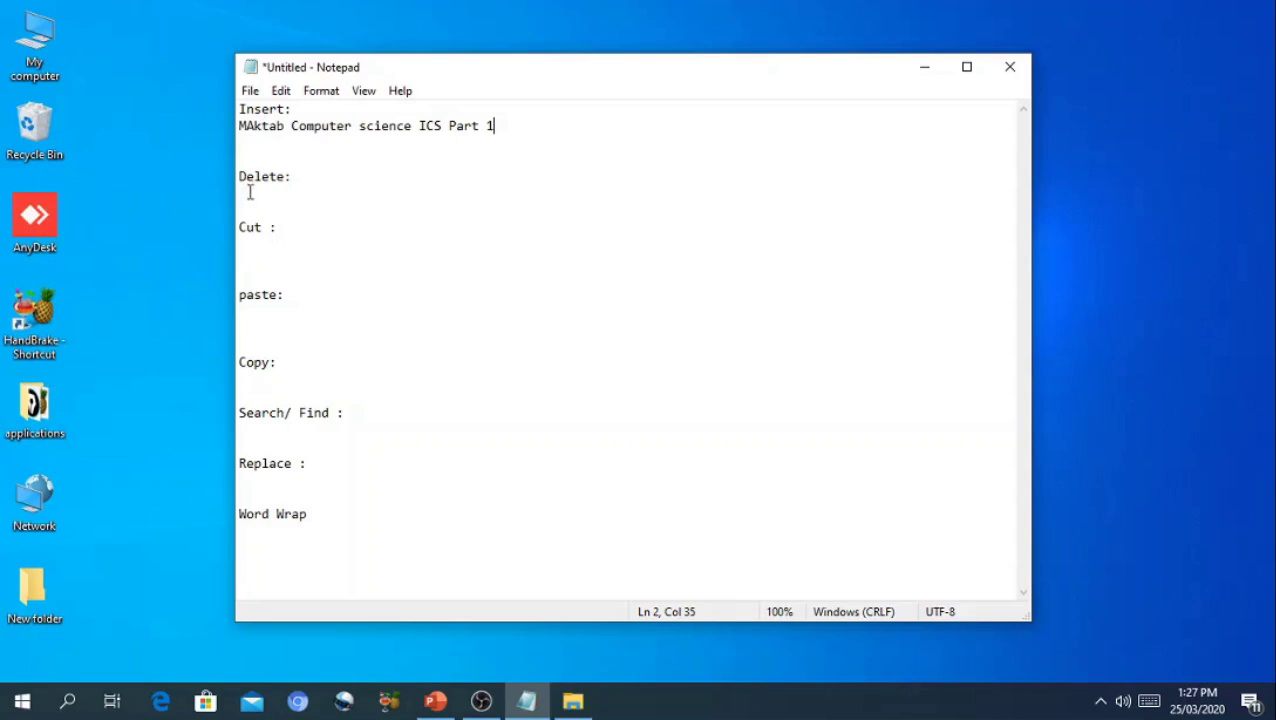
Step: Delete the word "smell" from "Rose Flower smell is so pleasent" under the Delete heading
{"action": "key", "text": "alt"}
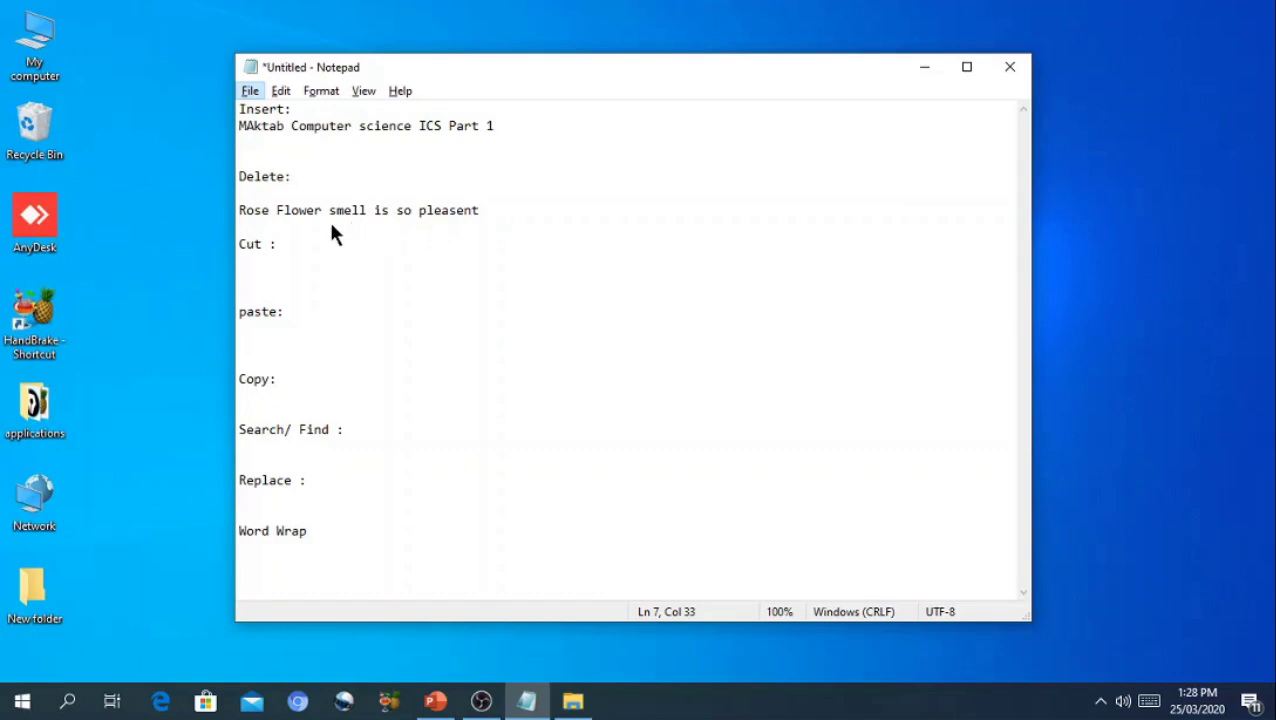
{"action": "left_click_drag", "start_coordinate": [240, 212], "coordinate": [291, 210]}
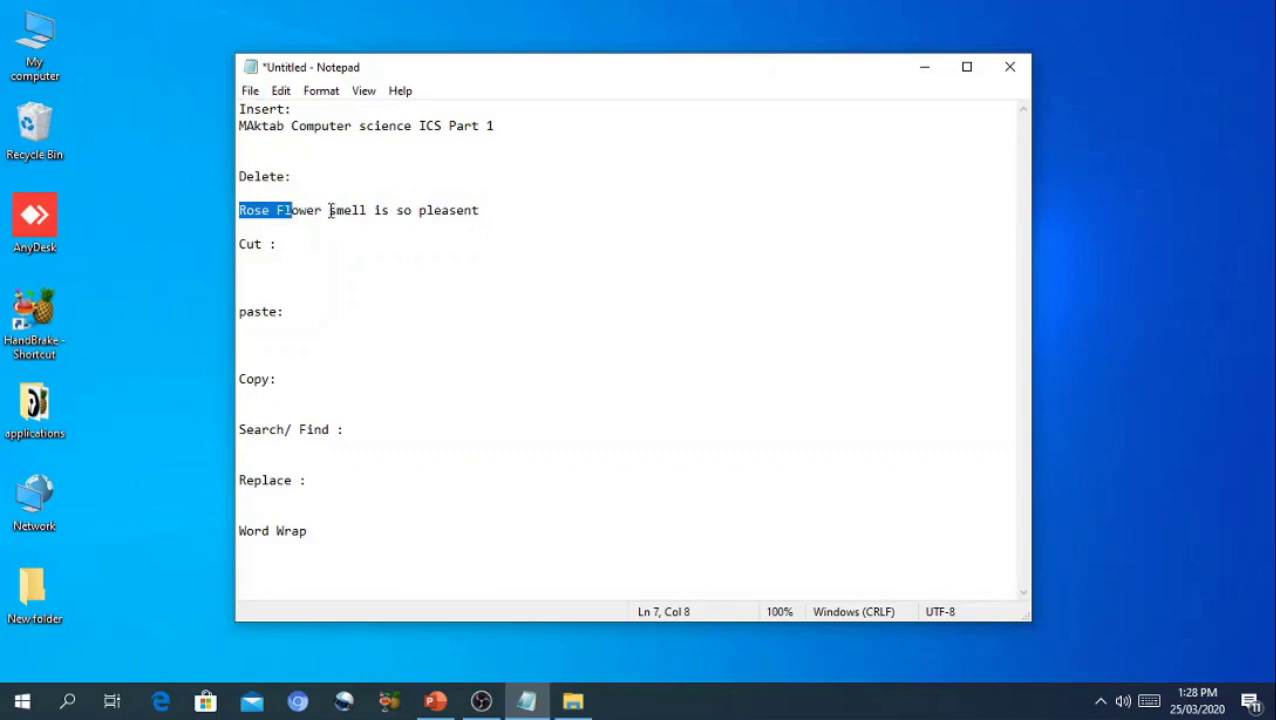
{"action": "left_click_drag", "start_coordinate": [331, 212], "coordinate": [369, 211]}
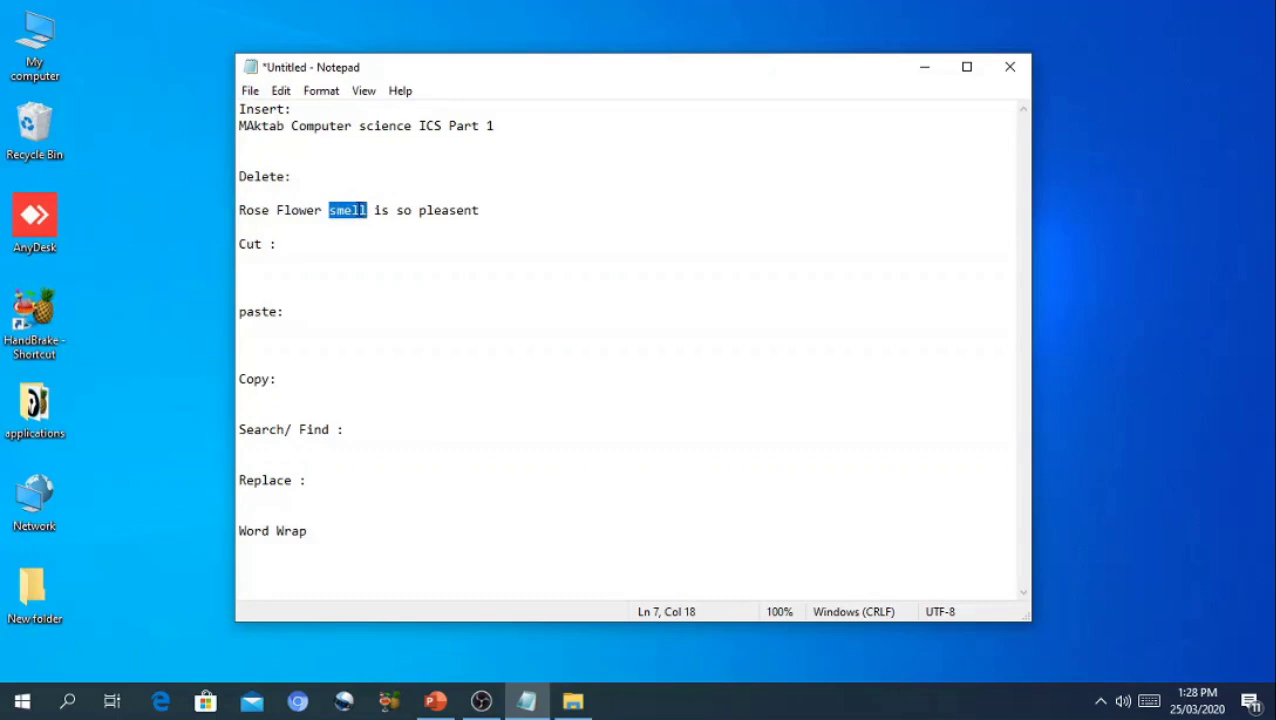
{"action": "right_click", "coordinate": [357, 212]}
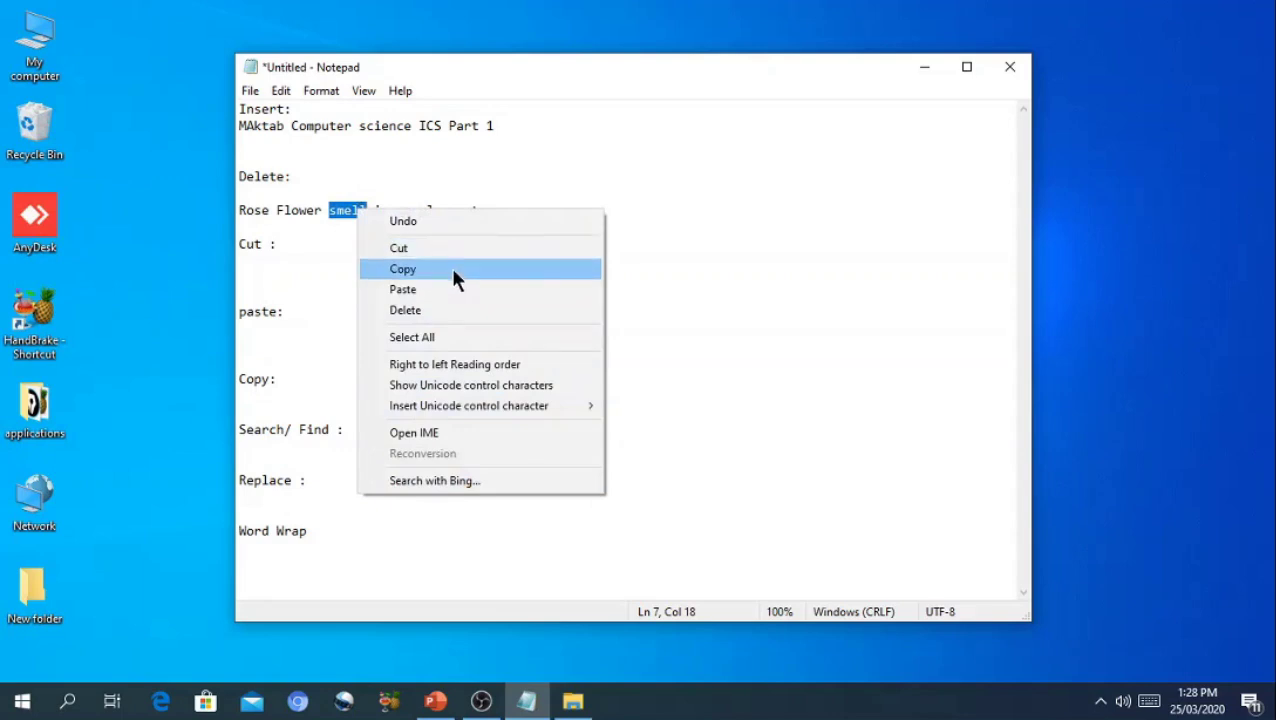
{"action": "left_click", "coordinate": [440, 315]}
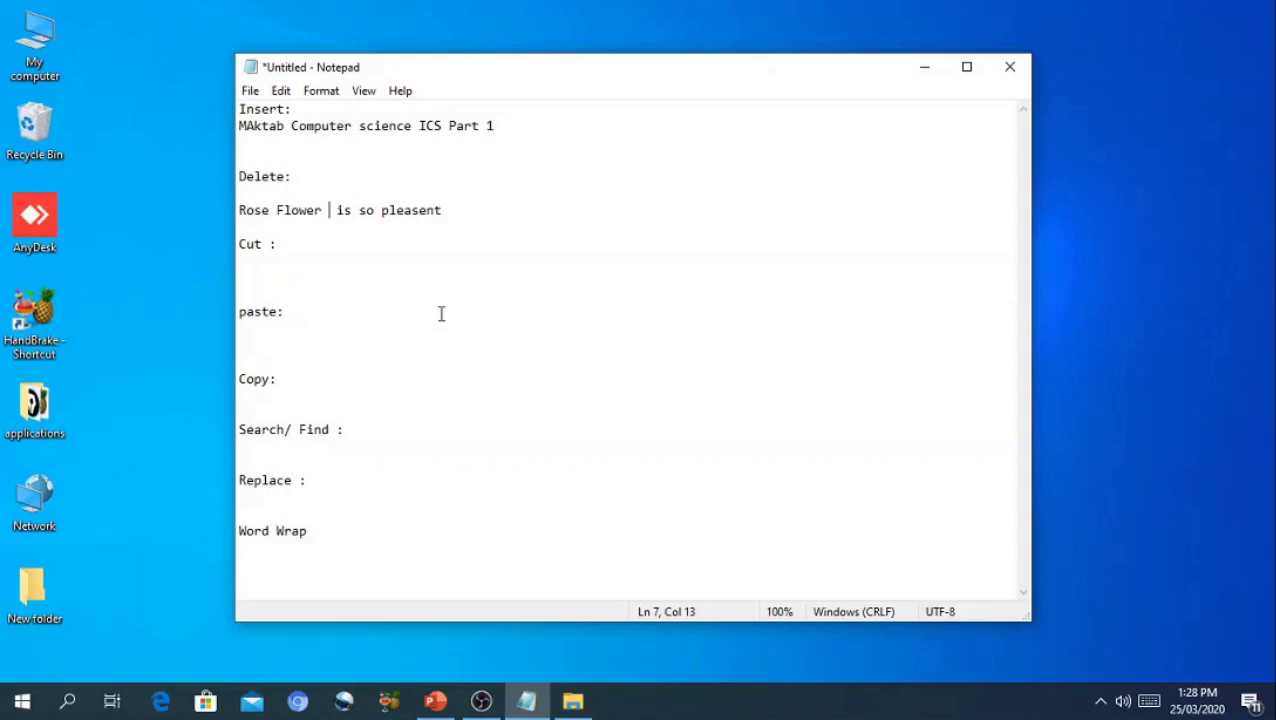
Step: Add "Rose Flower is so pleasent" under the Cut heading and cut "is so pleasent" out of it
{"action": "left_click", "coordinate": [251, 268]}
{"action": "type", "text": "Rose Flower  is so pleasent"}
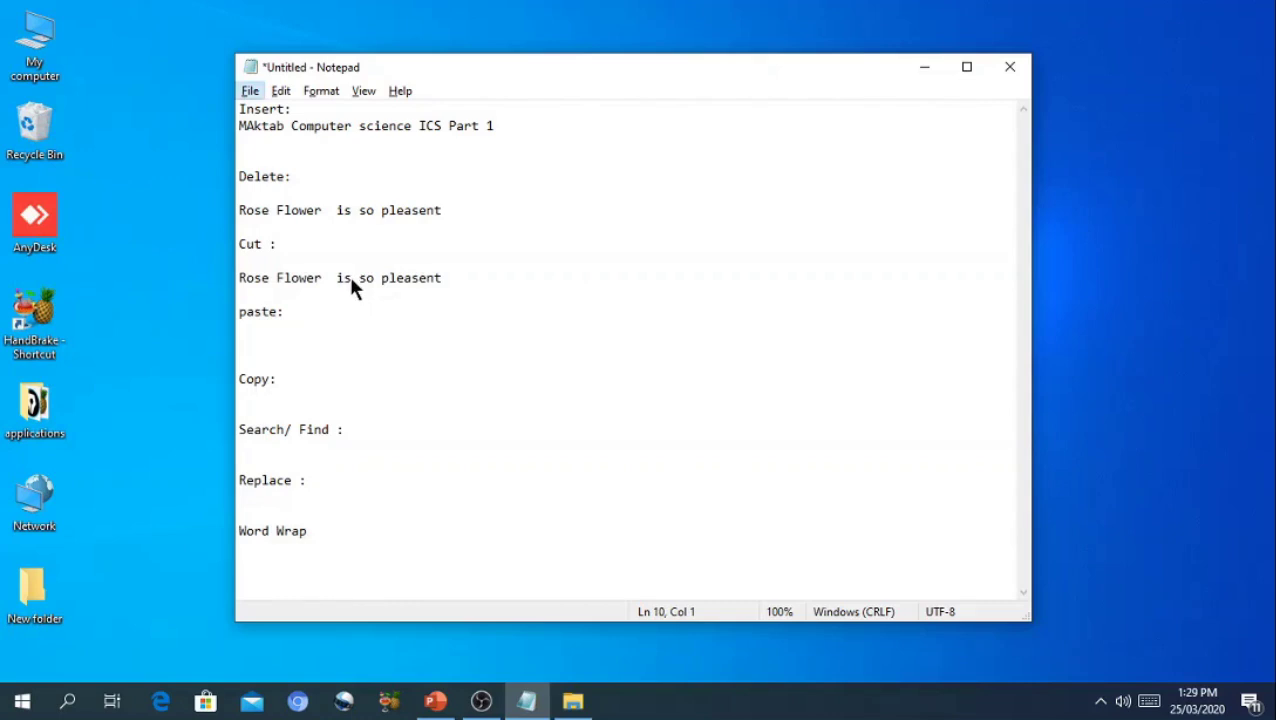
{"action": "left_click", "coordinate": [298, 263]}
{"action": "left_click_drag", "start_coordinate": [337, 280], "coordinate": [444, 283]}
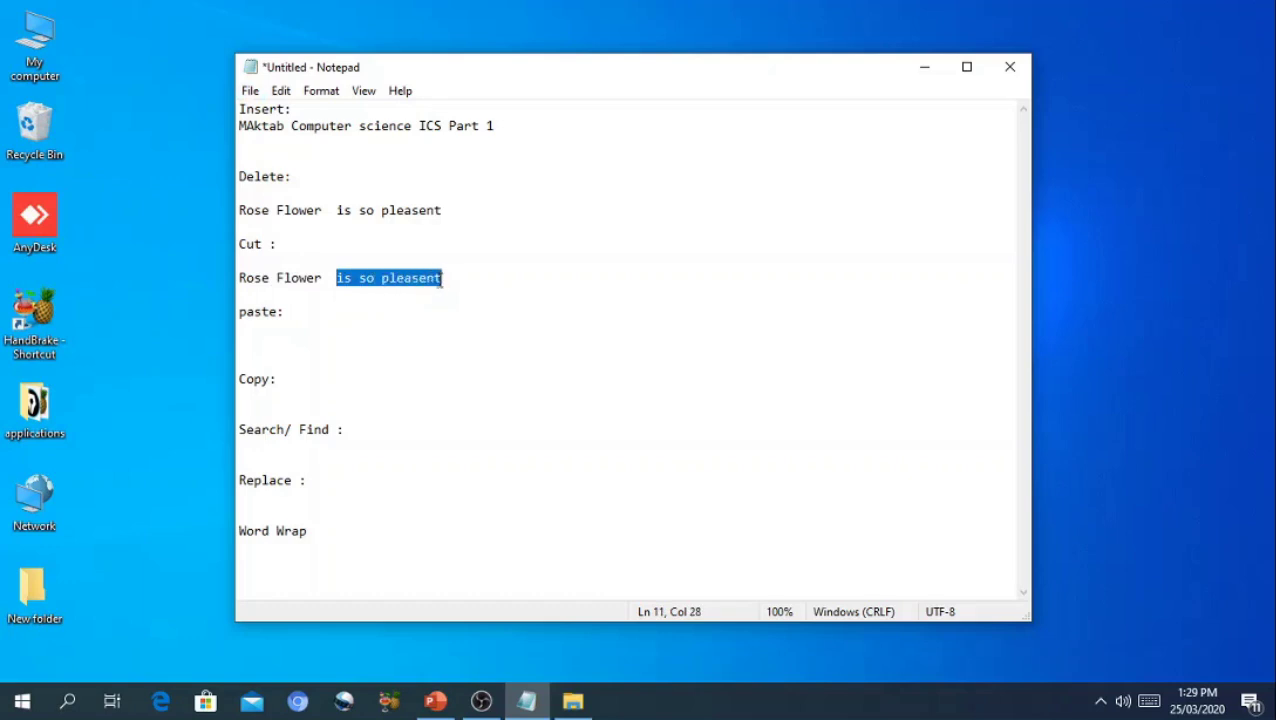
{"action": "right_click", "coordinate": [422, 279]}
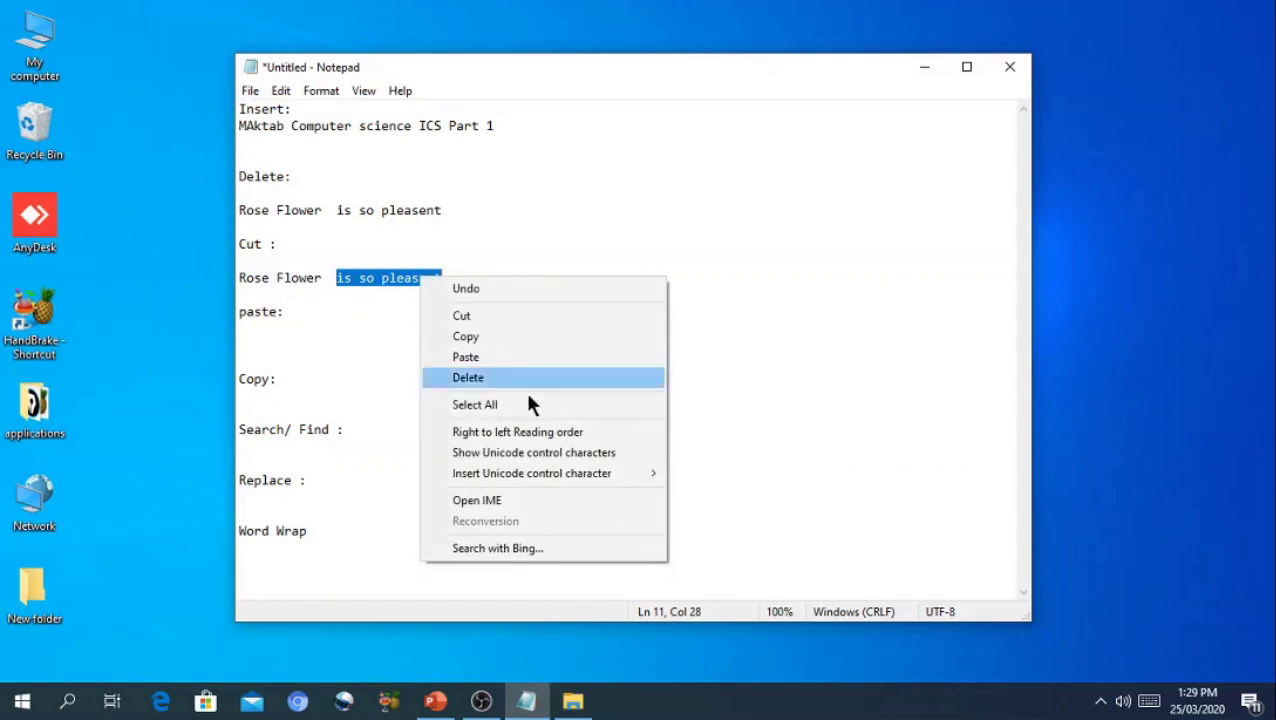
{"action": "left_click", "coordinate": [463, 315]}
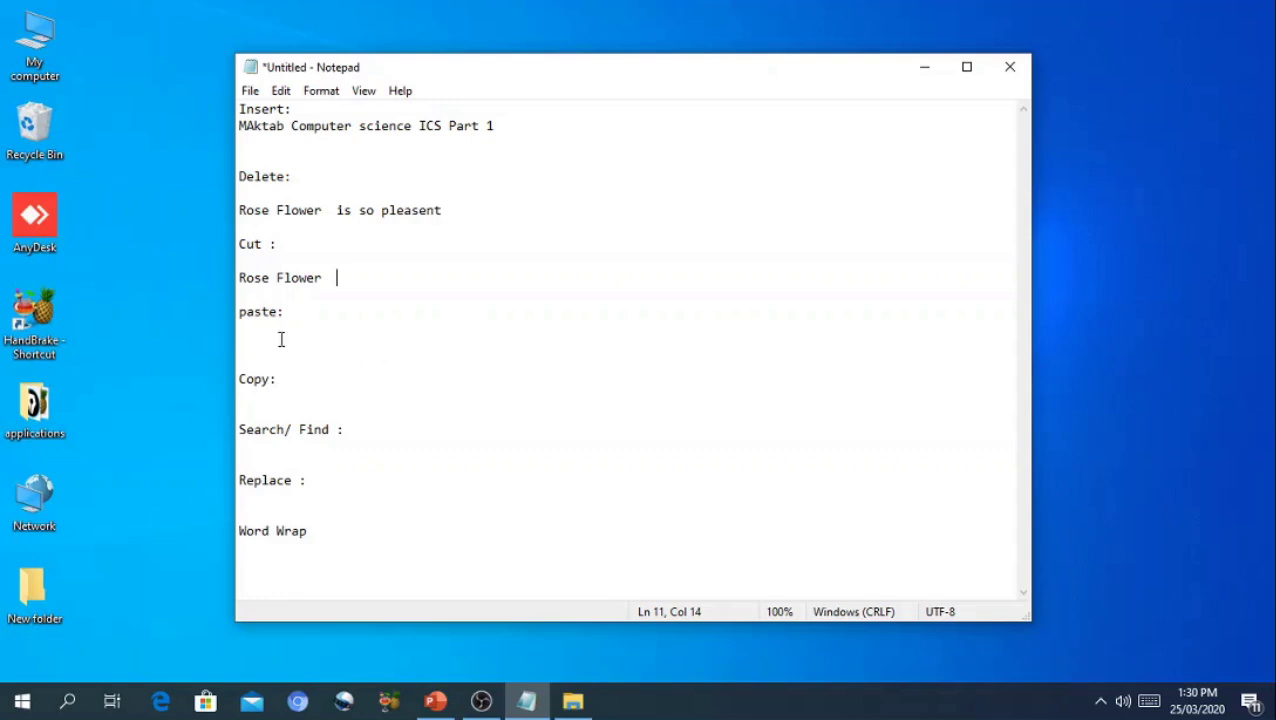
Step: Paste the cut text "is so pleasent" below the paste heading
{"action": "left_click", "coordinate": [247, 338]}
{"action": "right_click", "coordinate": [241, 335]}
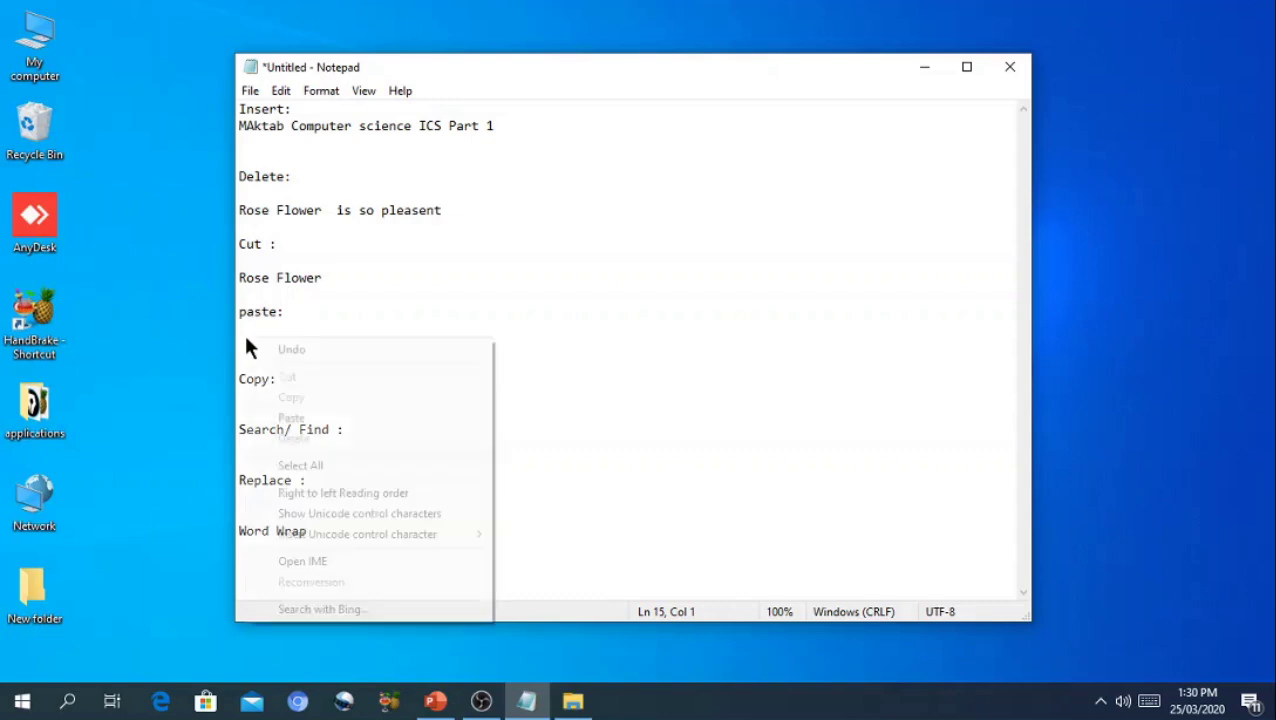
{"action": "left_click", "coordinate": [240, 336]}
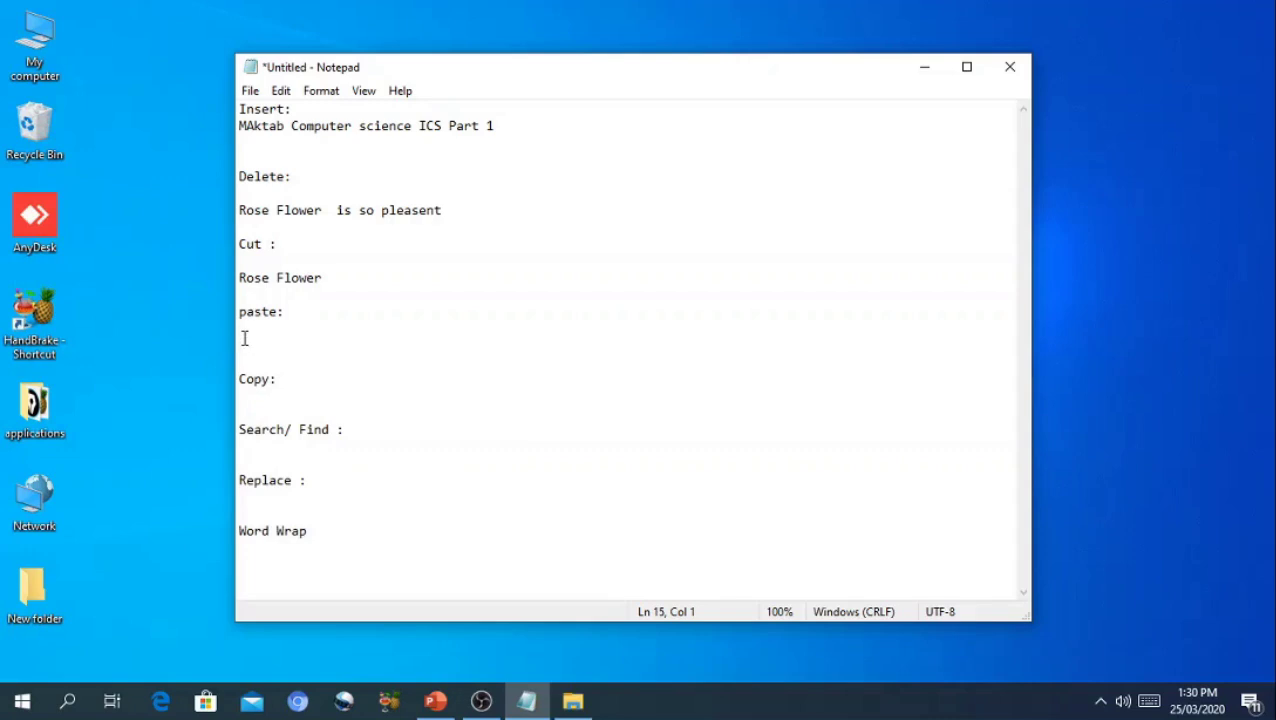
{"action": "right_click", "coordinate": [242, 336]}
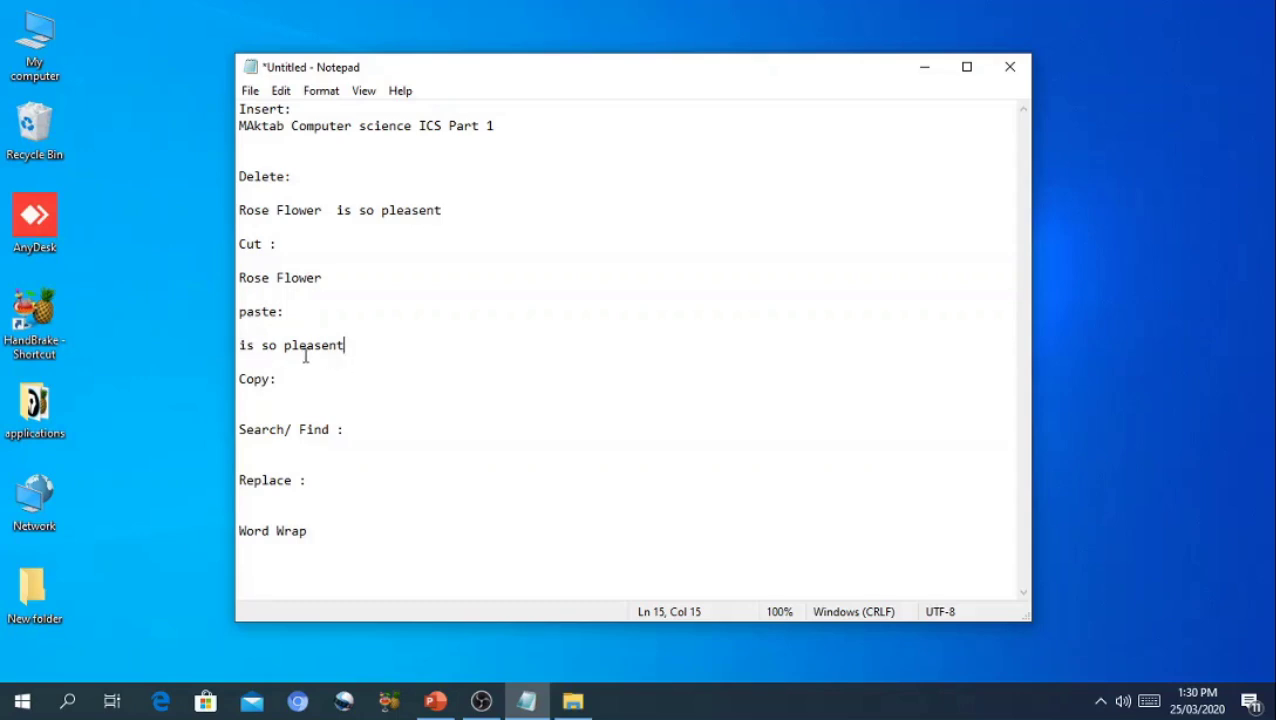
Step: Copy the word "pleasent" from the line under the paste heading and paste it below the Copy heading
{"action": "left_click_drag", "start_coordinate": [284, 345], "coordinate": [346, 345]}
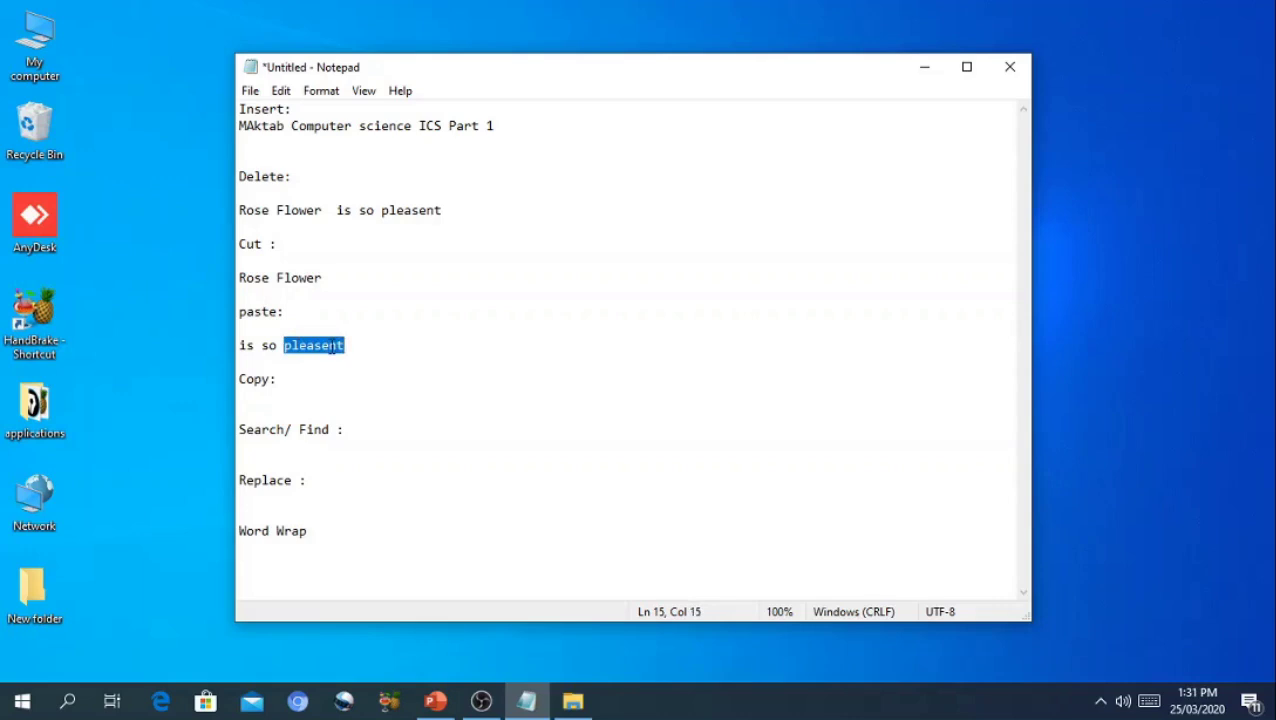
{"action": "right_click", "coordinate": [331, 345]}
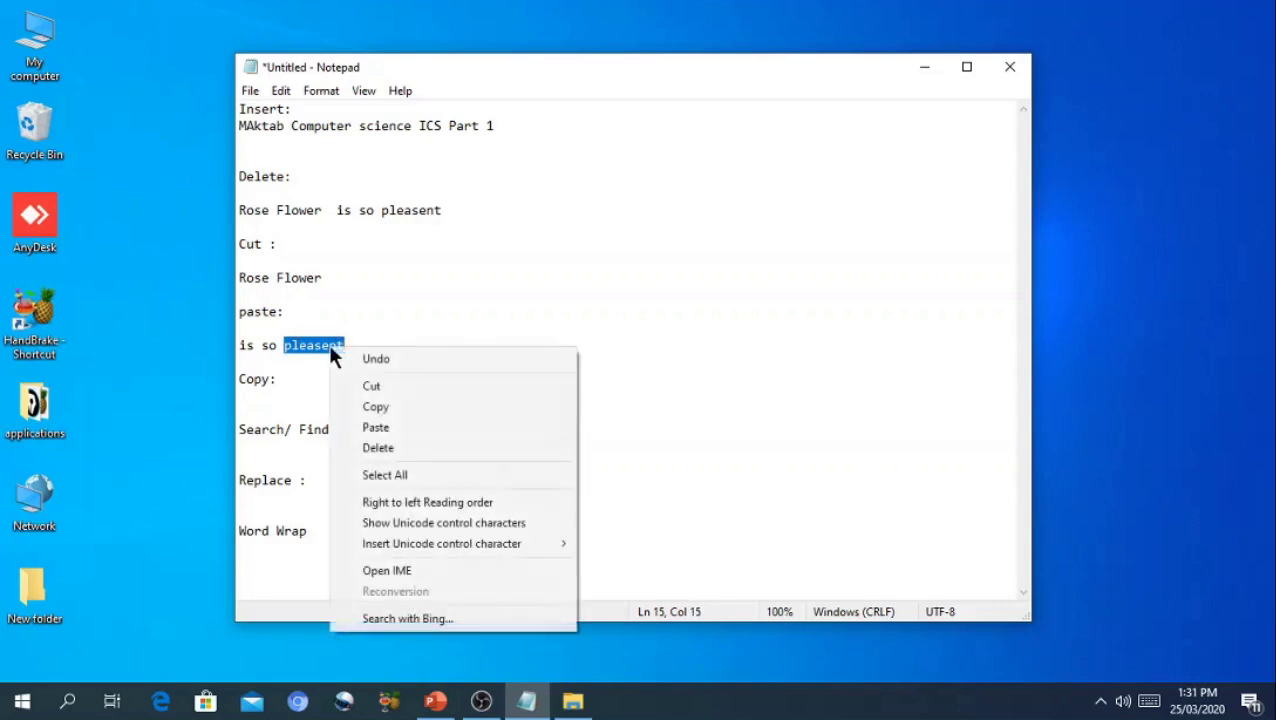
{"action": "left_click", "coordinate": [372, 407]}
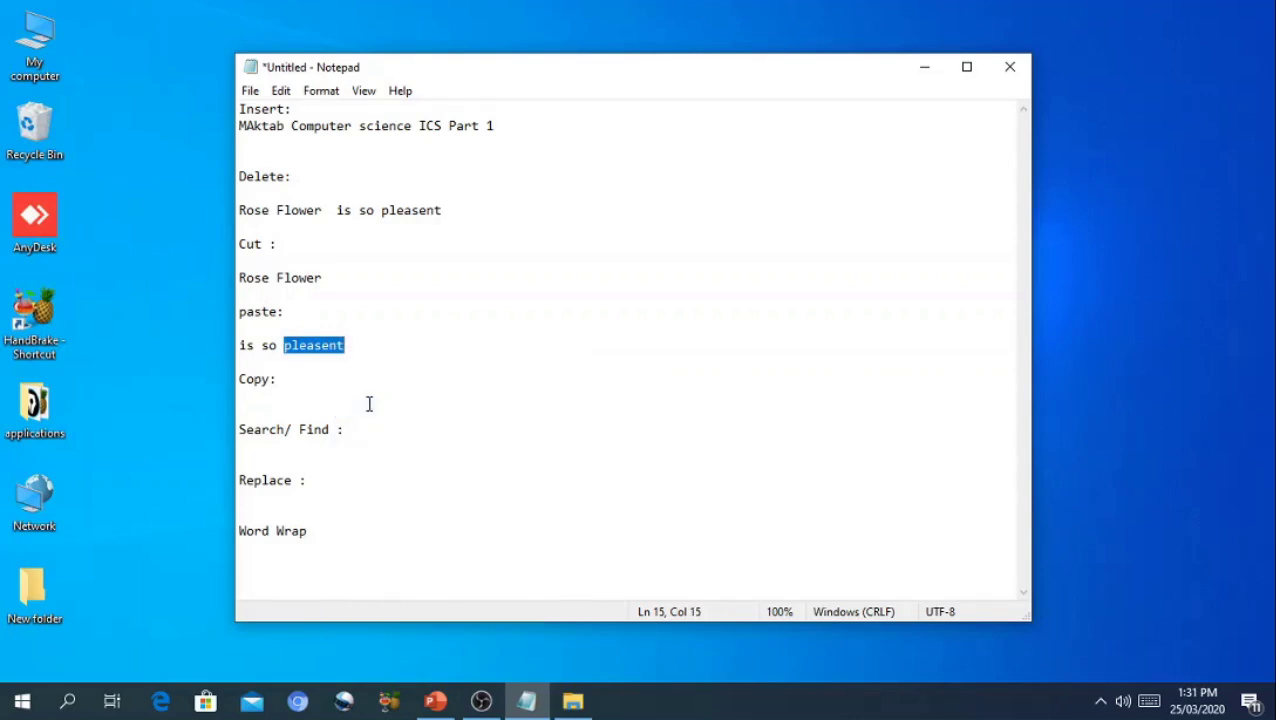
{"action": "left_click", "coordinate": [245, 401]}
{"action": "right_click", "coordinate": [245, 400]}
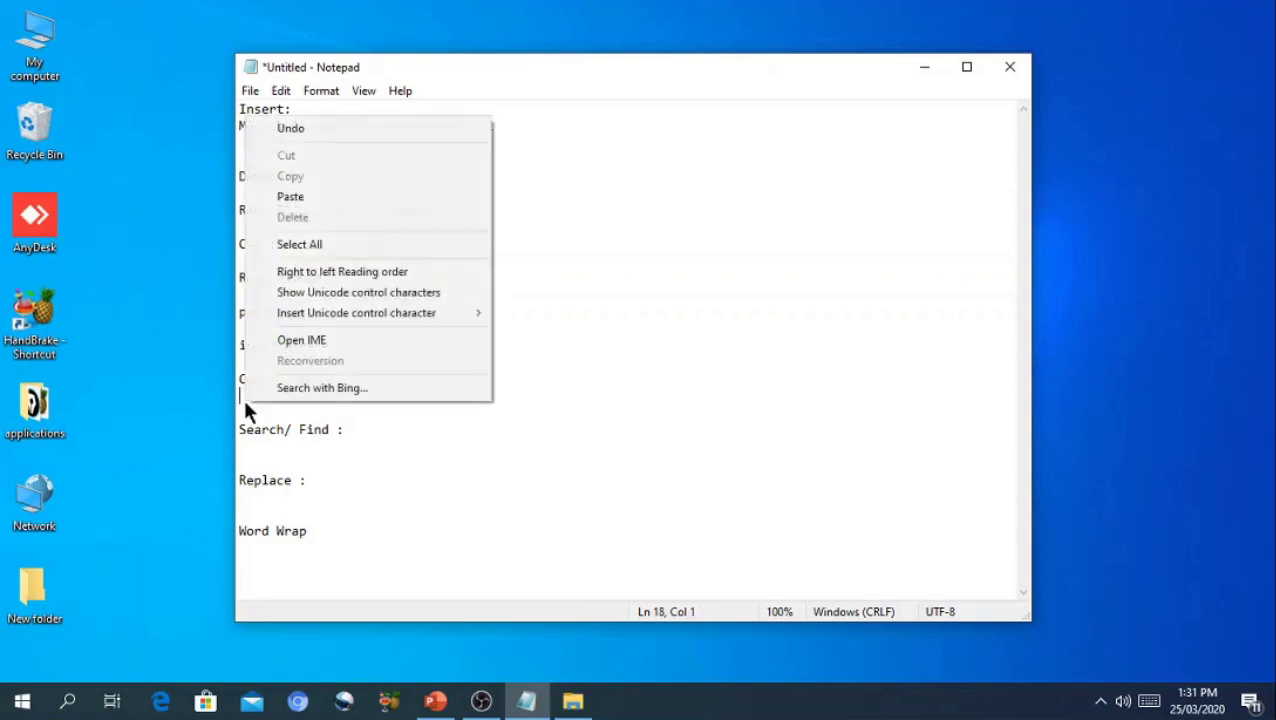
{"action": "left_click", "coordinate": [303, 197]}
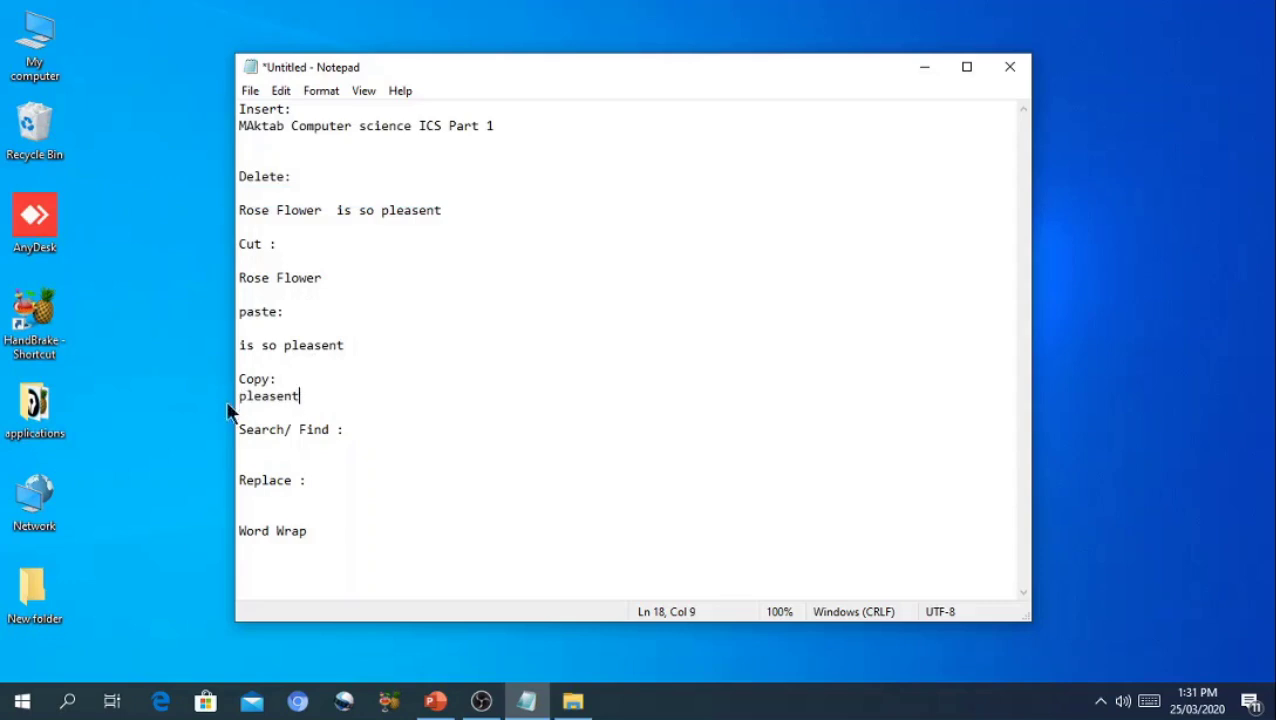
Step: Search upward from the Search/ Find section for each occurrence of "Lilly" and close the Find dialog
{"action": "left_click", "coordinate": [278, 460]}
{"action": "key", "text": "alt"}
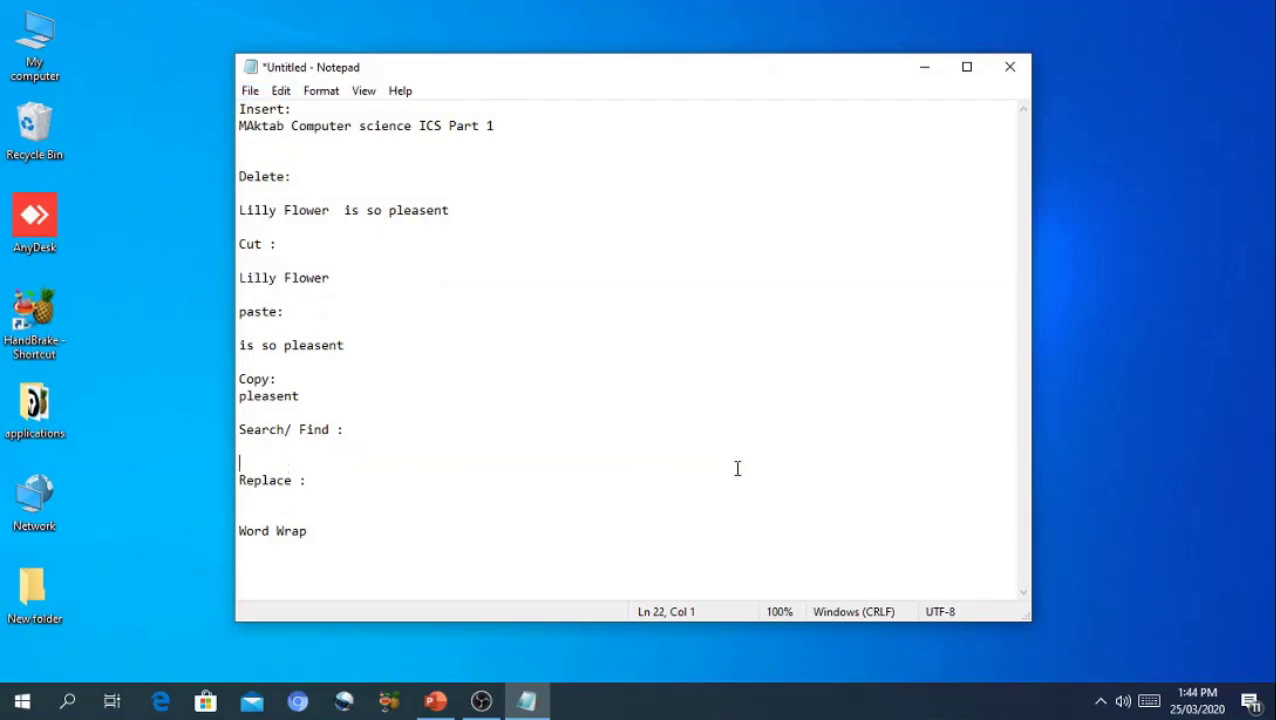
{"action": "left_click", "coordinate": [280, 92]}
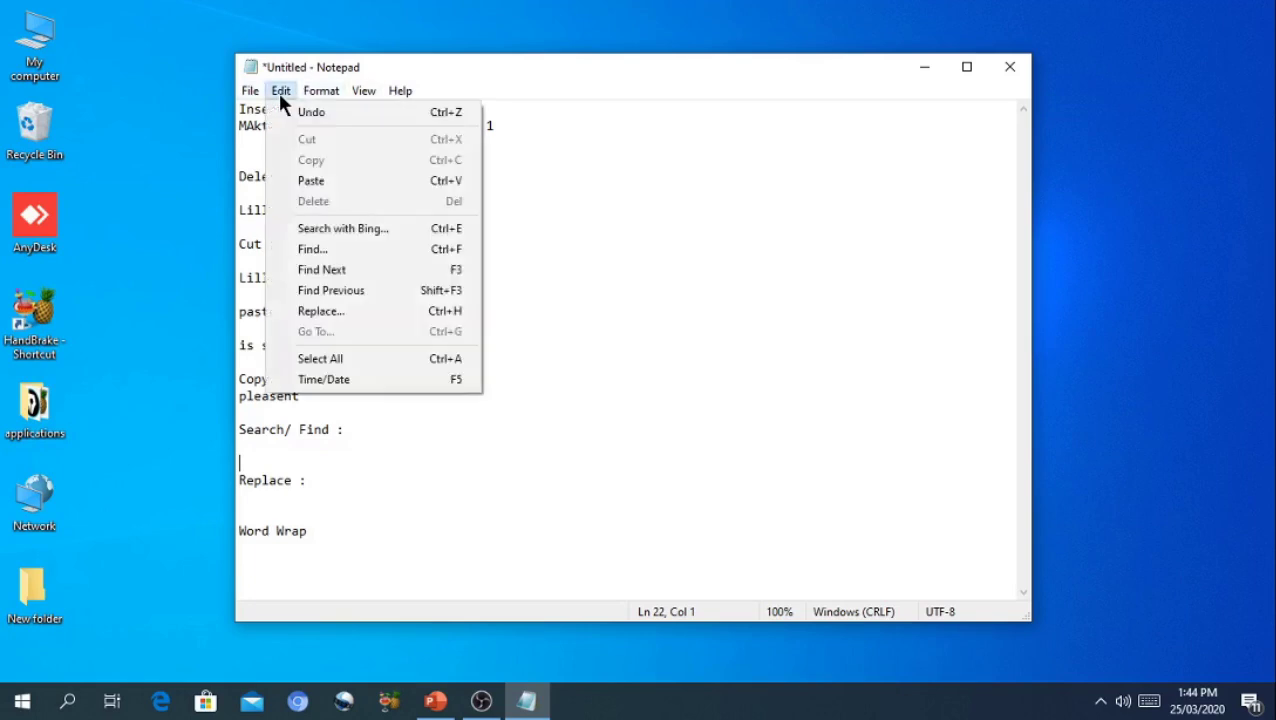
{"action": "left_click", "coordinate": [309, 251]}
{"action": "left_click_drag", "start_coordinate": [436, 222], "coordinate": [679, 183]}
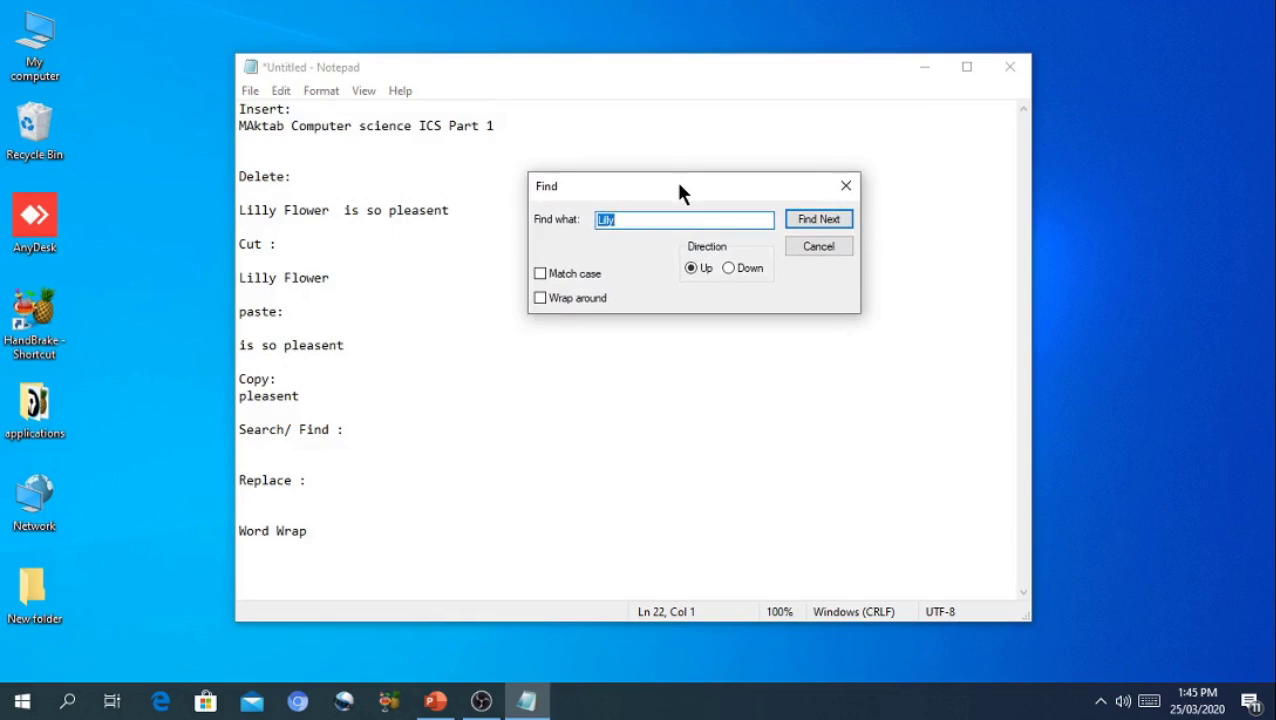
{"action": "left_click", "coordinate": [643, 221]}
{"action": "key", "text": "Left"}
{"action": "type", "text": "l"}
{"action": "left_click_drag", "start_coordinate": [643, 221], "coordinate": [597, 223]}
{"action": "key", "text": "BackSpace"}
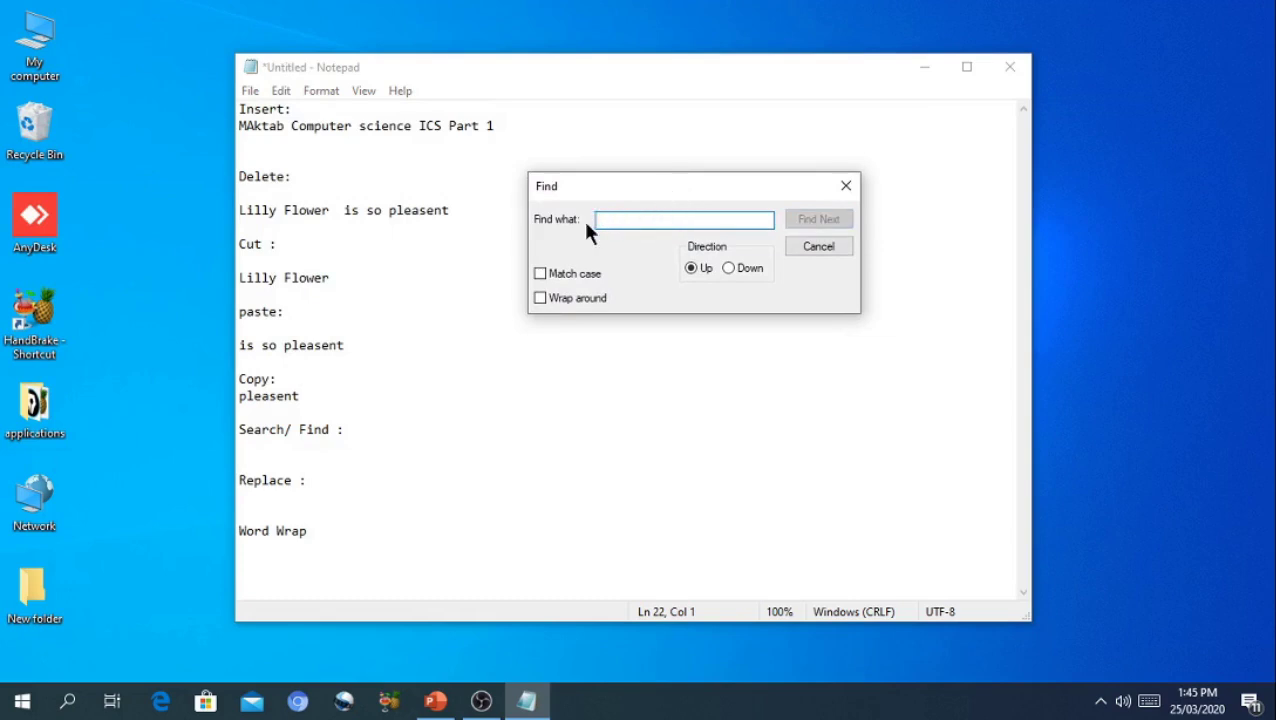
{"action": "type", "text": "Lilly"}
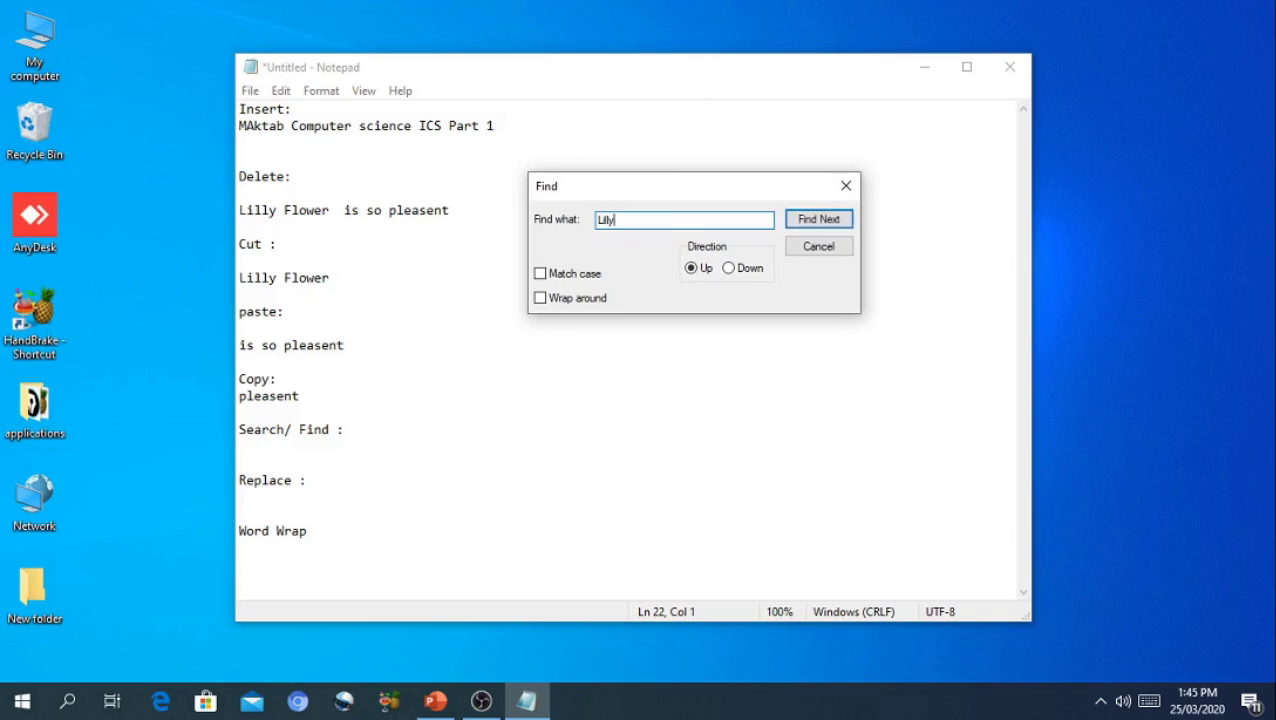
{"action": "left_click", "coordinate": [810, 220]}
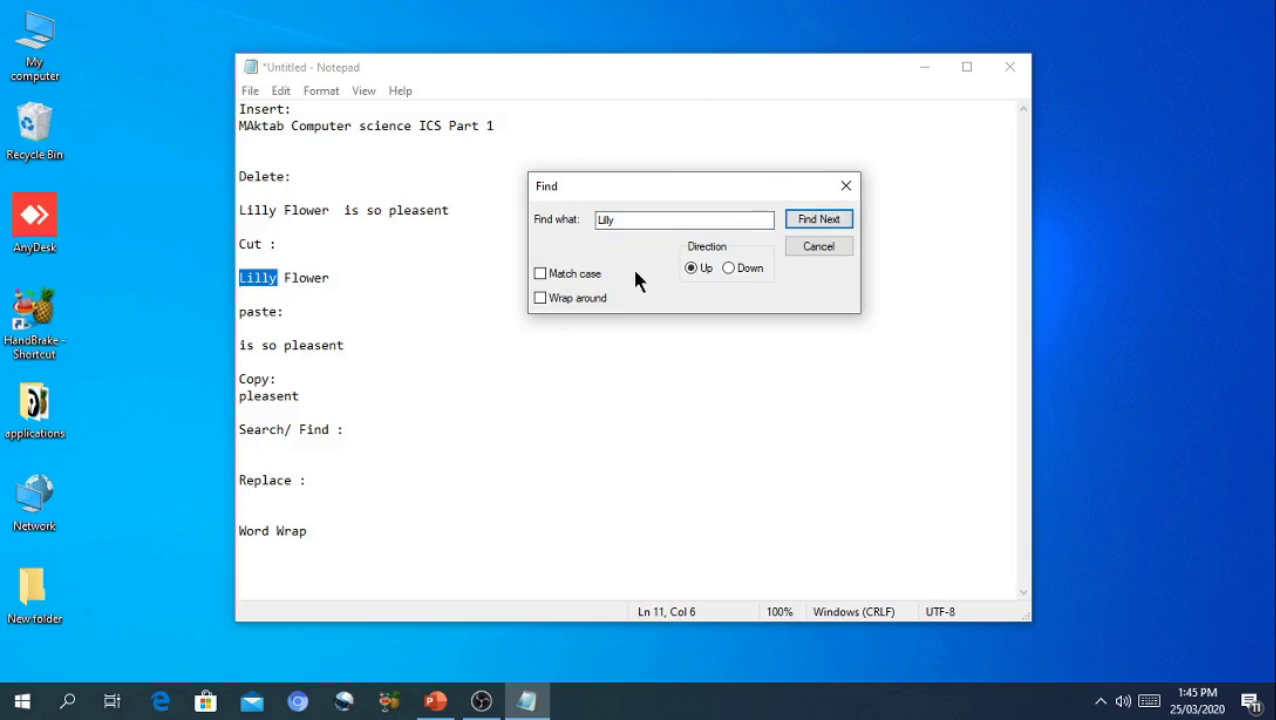
{"action": "left_click", "coordinate": [810, 222]}
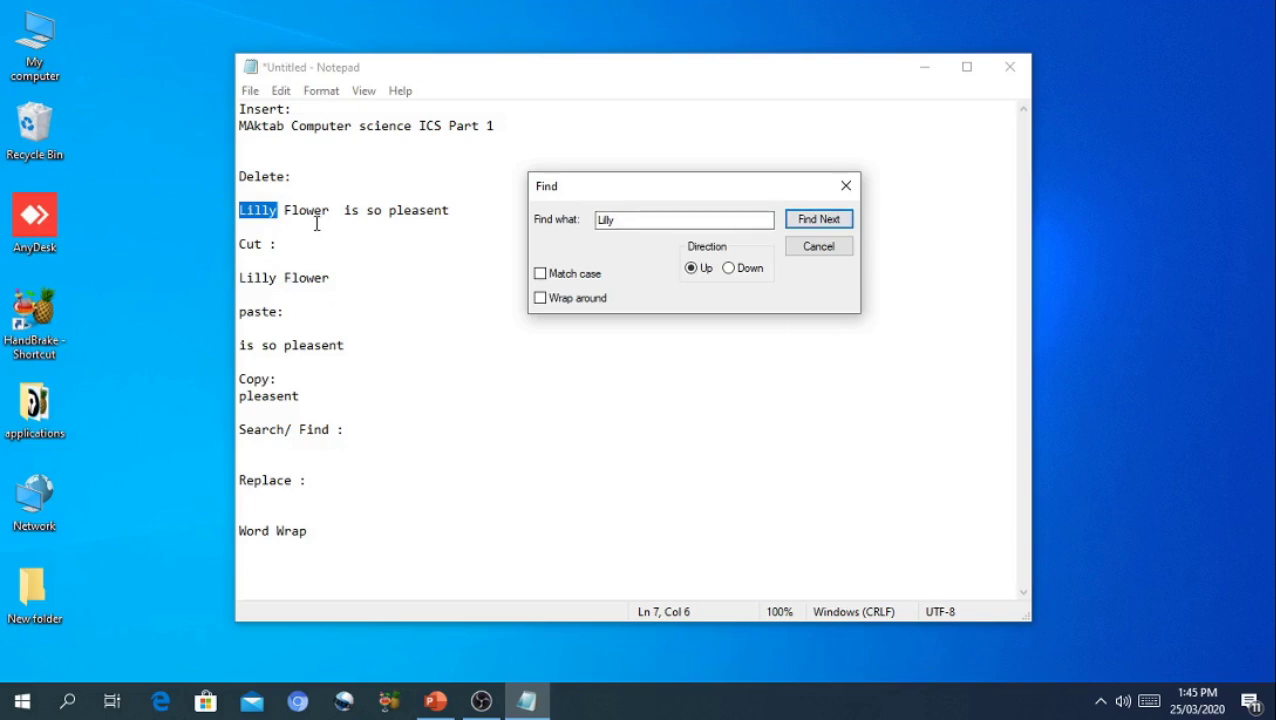
{"action": "left_click", "coordinate": [843, 188]}
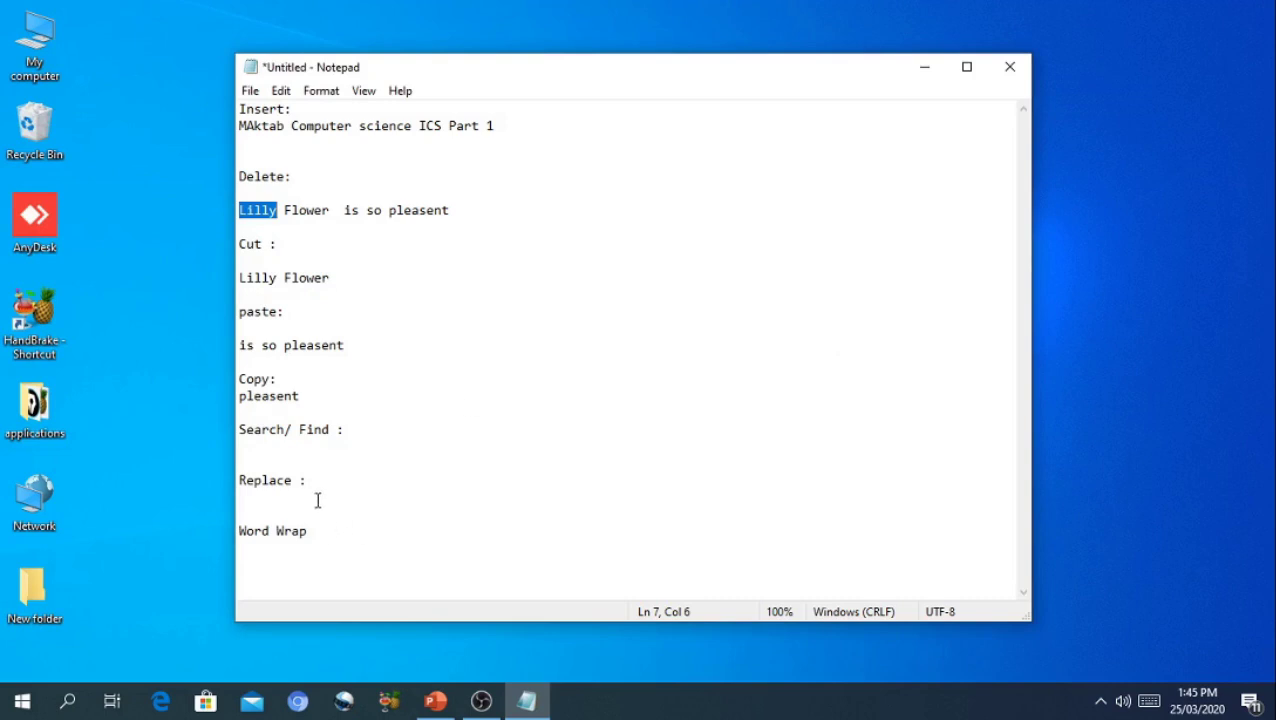
Step: Replace all occurrences of "Lilly" with "Rose" in the document and close the Replace dialog
{"action": "left_click", "coordinate": [279, 94]}
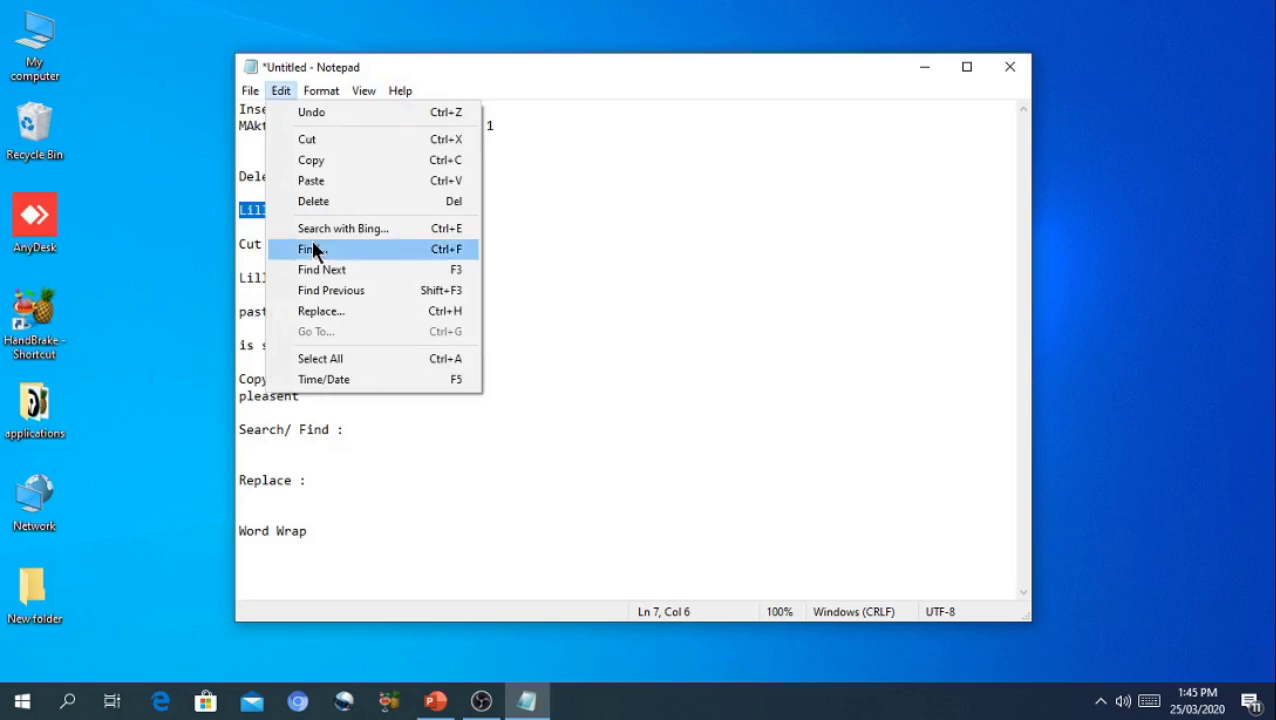
{"action": "left_click", "coordinate": [321, 311]}
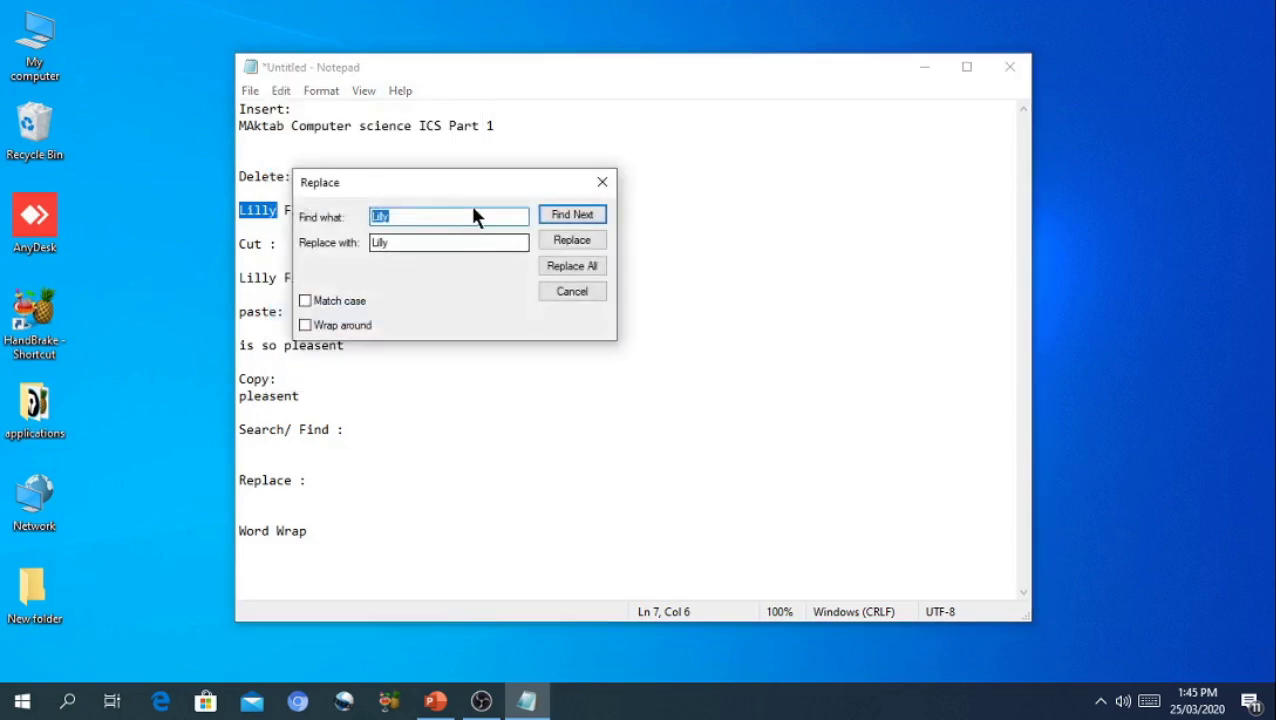
{"action": "left_click_drag", "start_coordinate": [469, 186], "coordinate": [669, 171]}
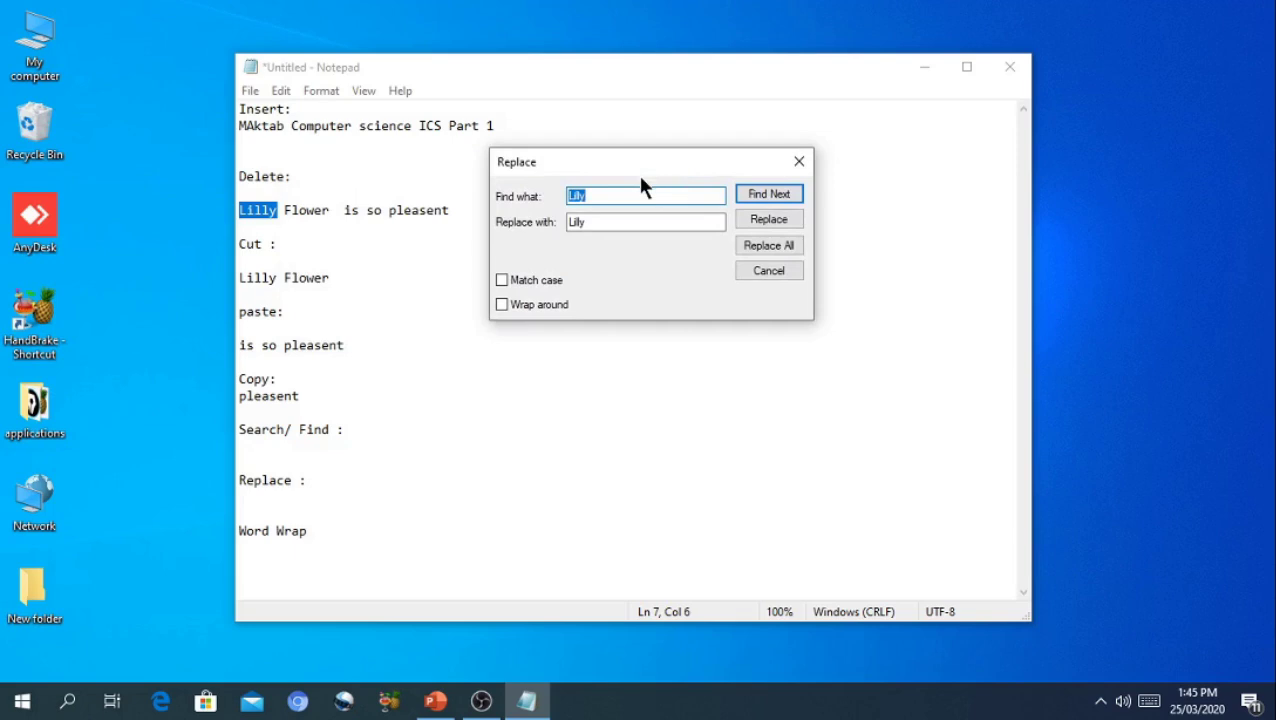
{"action": "left_click", "coordinate": [594, 196]}
{"action": "left_click", "coordinate": [575, 216]}
{"action": "type", "text": "Lilly"}
{"action": "left_click", "coordinate": [592, 200]}
{"action": "left_click", "coordinate": [590, 222]}
{"action": "left_click_drag", "start_coordinate": [590, 222], "coordinate": [558, 221]}
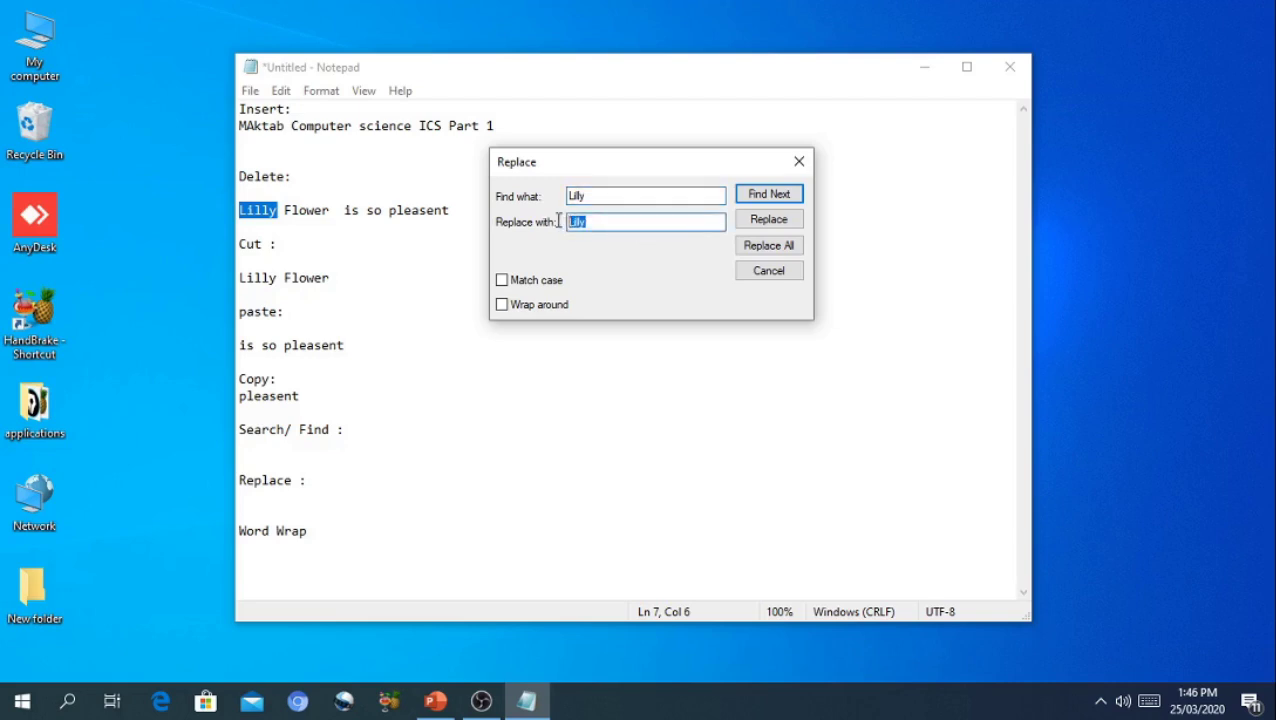
{"action": "key", "text": "BackSpace"}
{"action": "type", "text": "Rose"}
{"action": "left_click", "coordinate": [431, 300]}
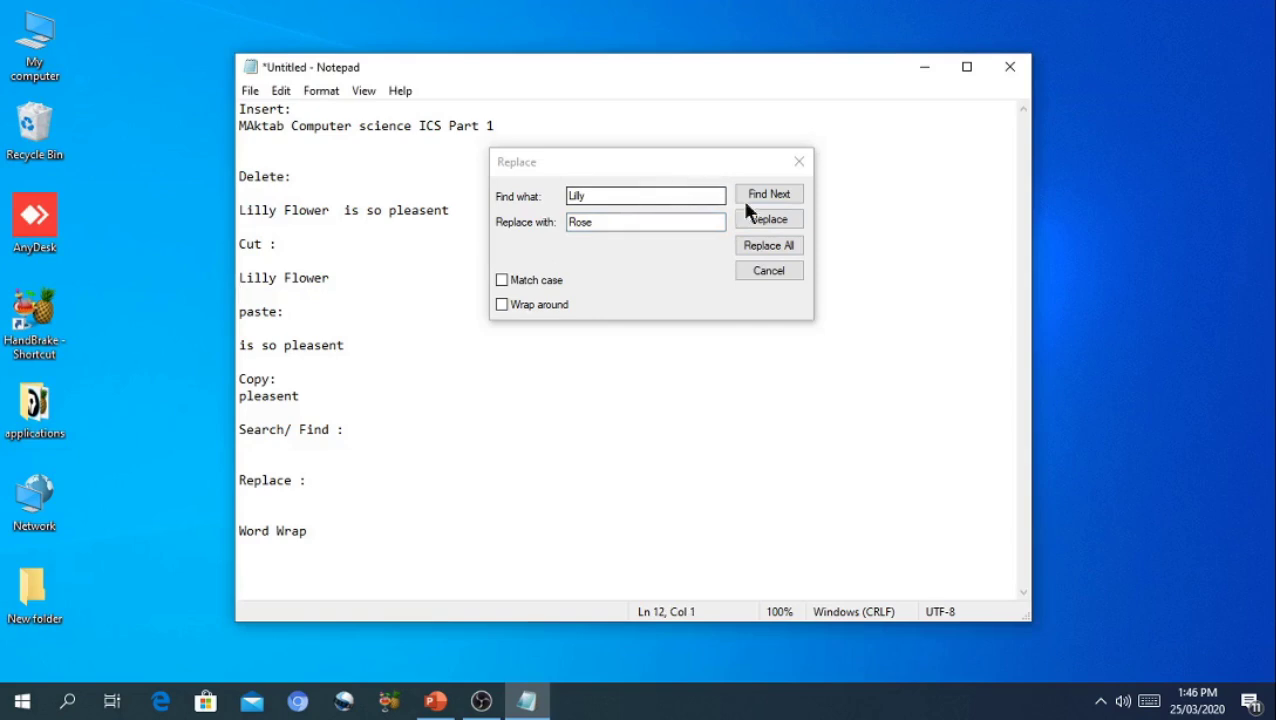
{"action": "left_click", "coordinate": [760, 253]}
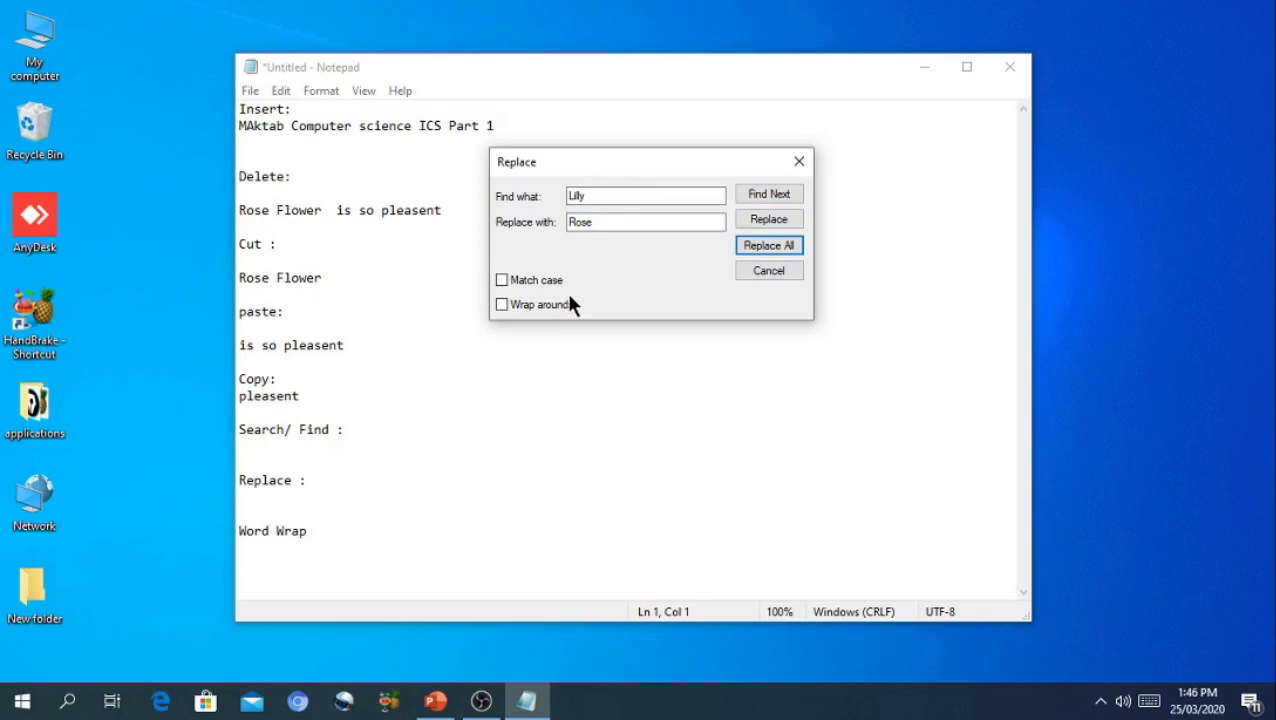
{"action": "left_click", "coordinate": [766, 271]}
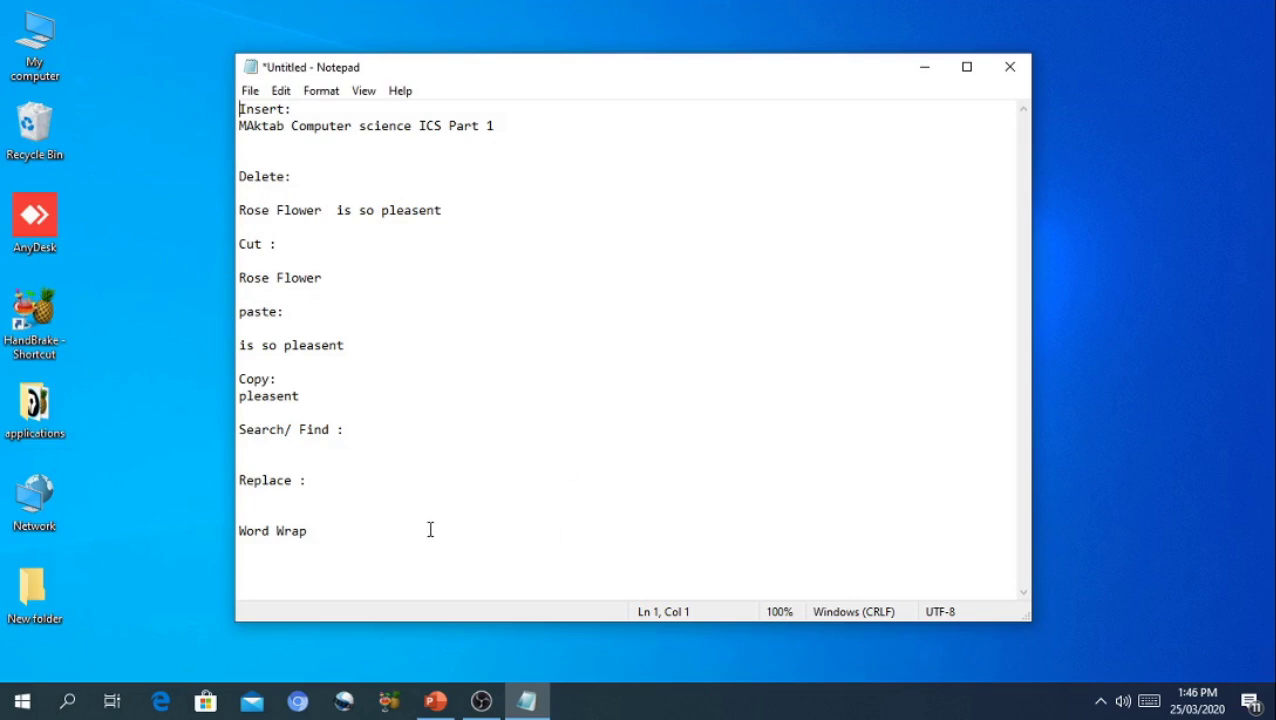
Step: Fill the line below the Word Wrap heading with an unbroken string, "mmmmdgggg" followed by repeated "d", running past the window's width
{"action": "left_click", "coordinate": [259, 557]}
{"action": "left_click", "coordinate": [329, 535]}
{"action": "key", "text": "Return"}
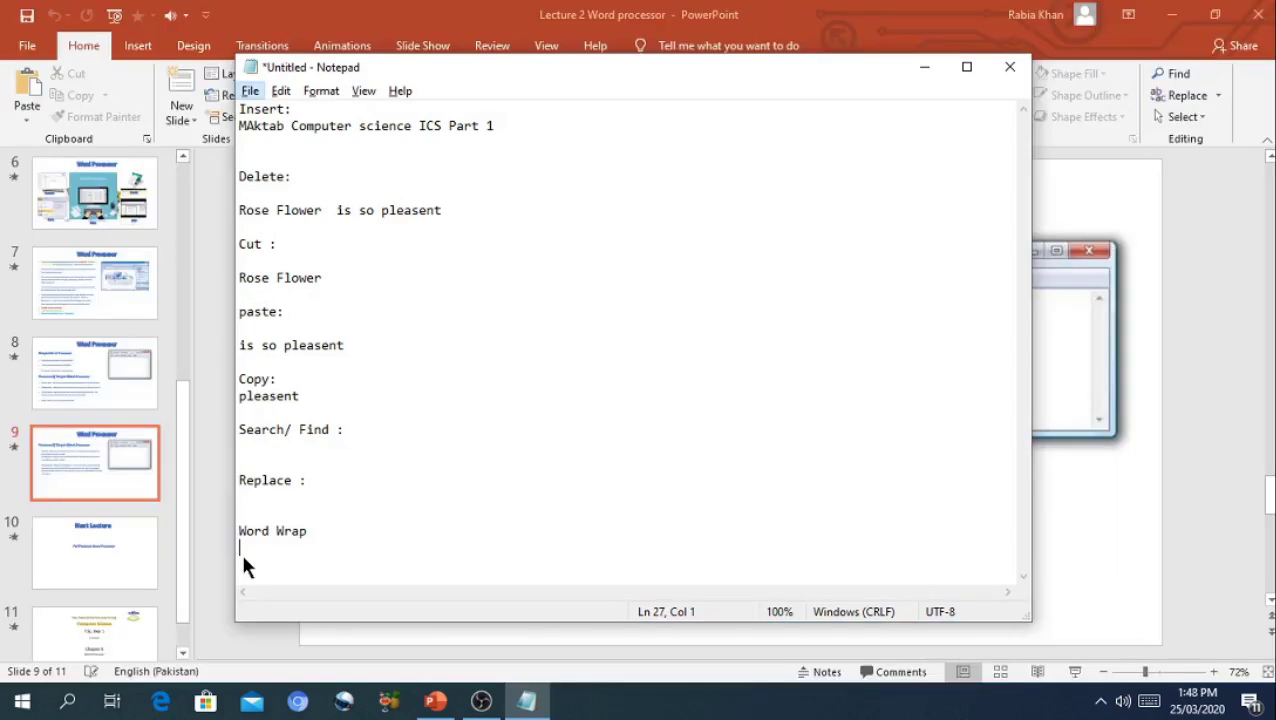
{"action": "type", "text": "mmm"}
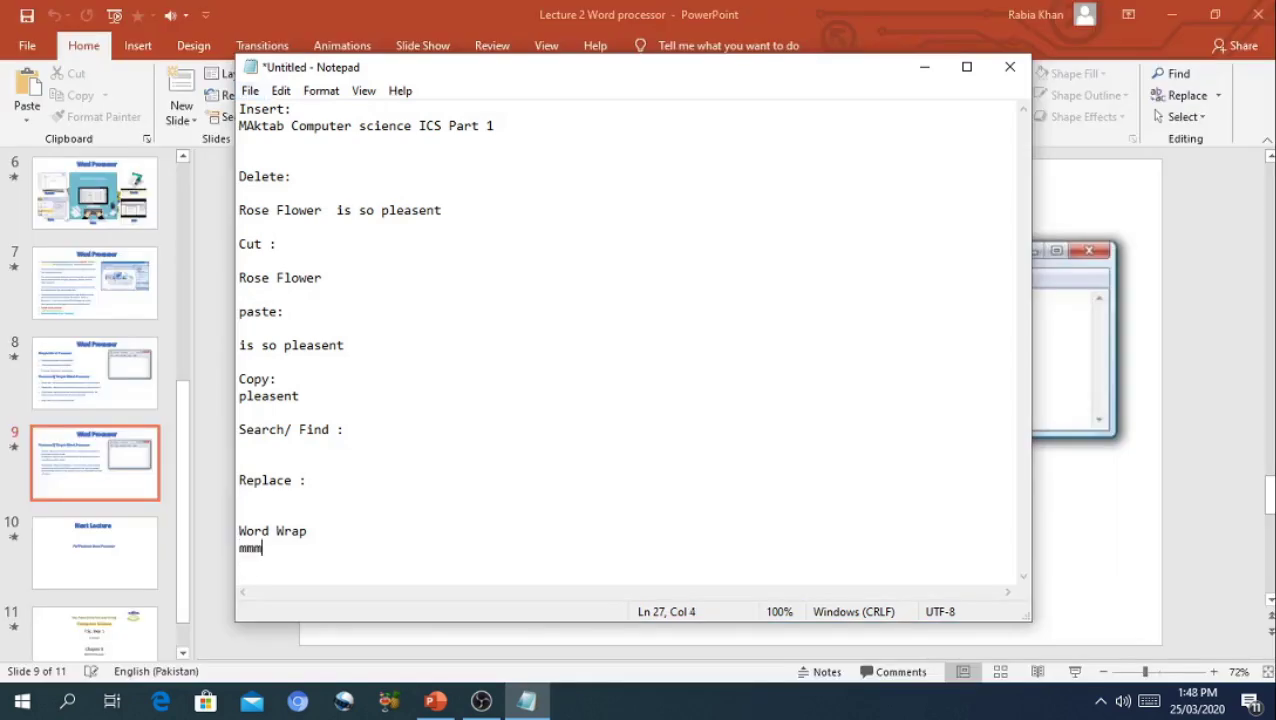
{"action": "type", "text": "mdggggddddddddddddddddddddddddddddddddddddddddddddddddddddddddddddddddddddddddddddddddd"}
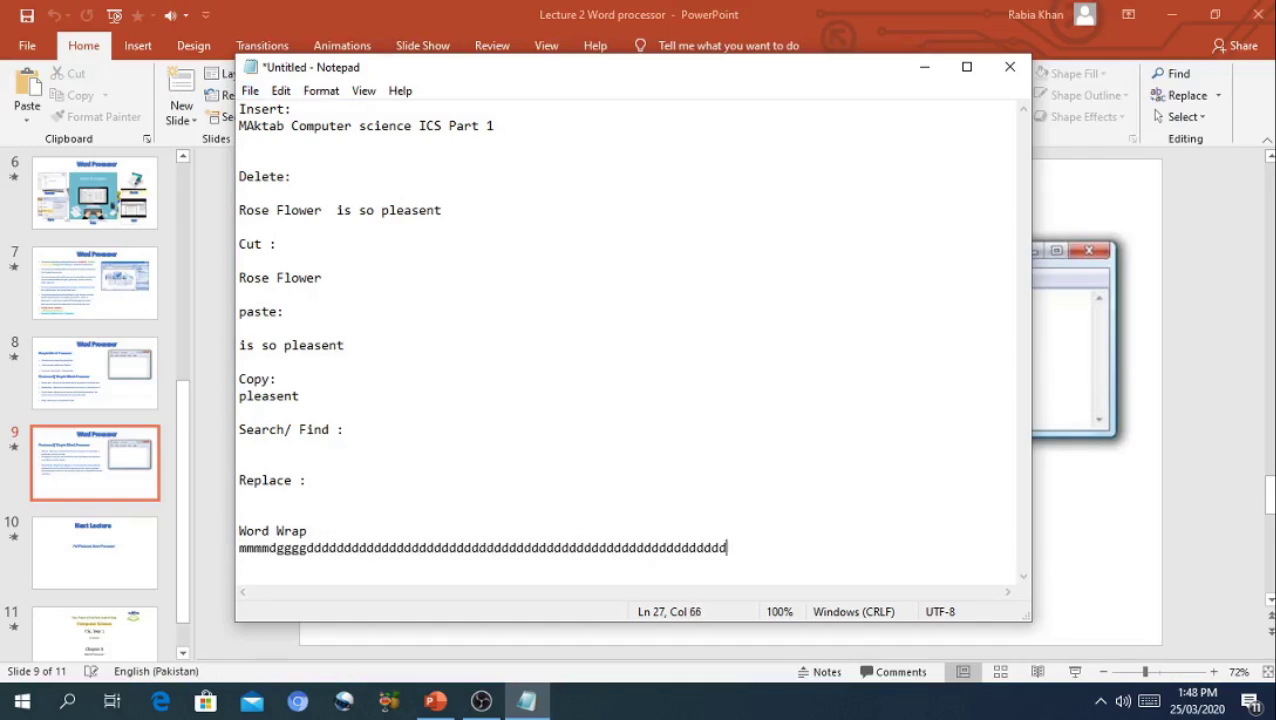
{"action": "type", "text": "ddddddddddddddddddddddddddddddddddddddddddddddddddddddd"}
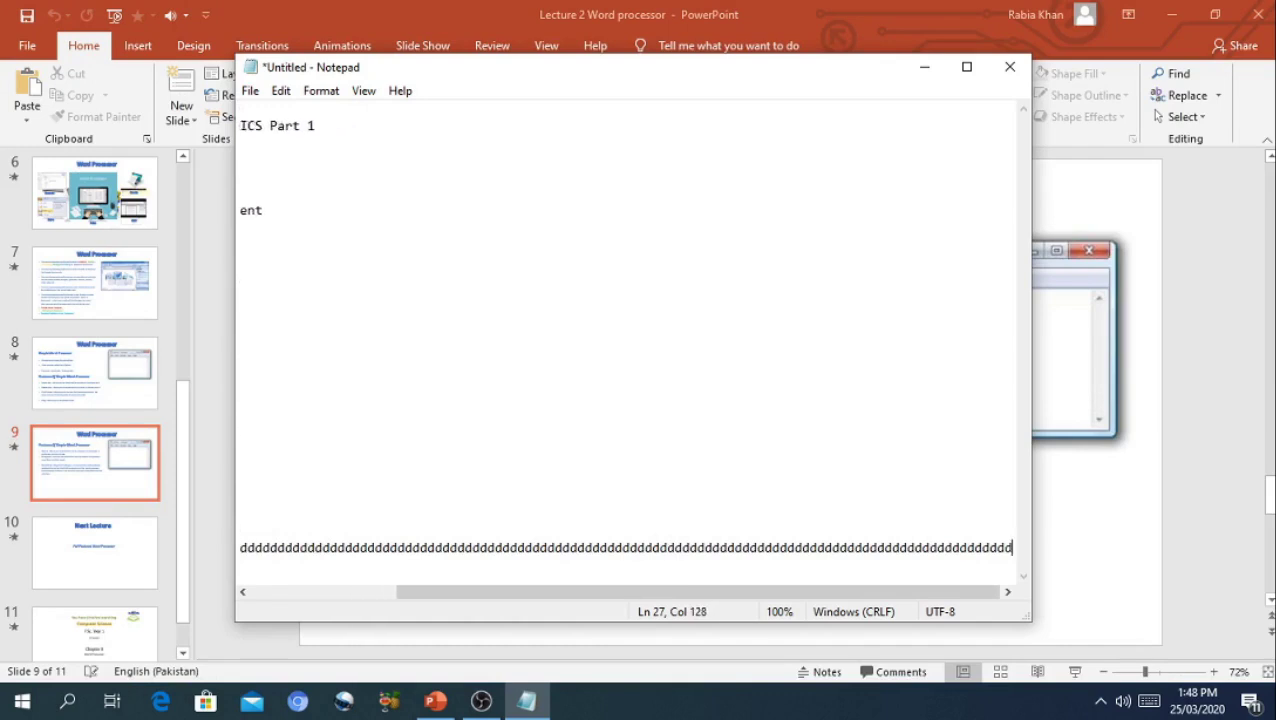